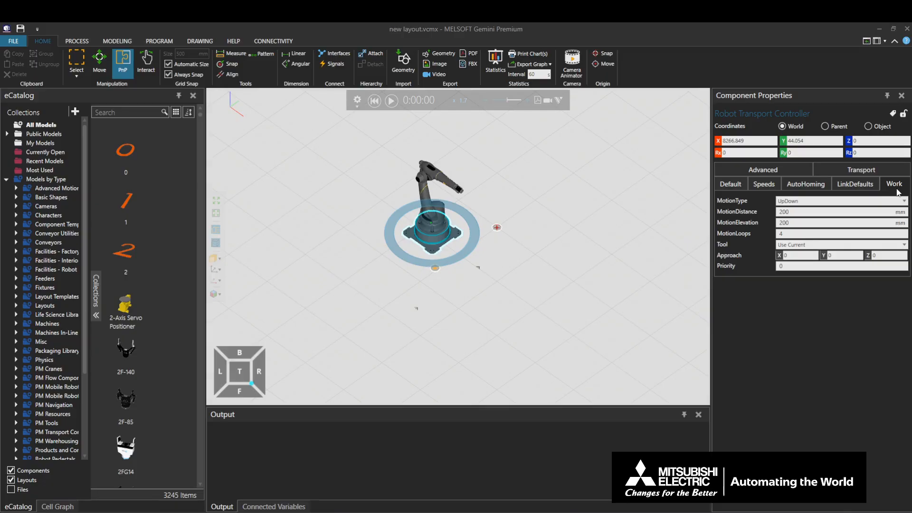
Add a Work statement after the TransportIn statement in the Sink process routine
click(84, 41)
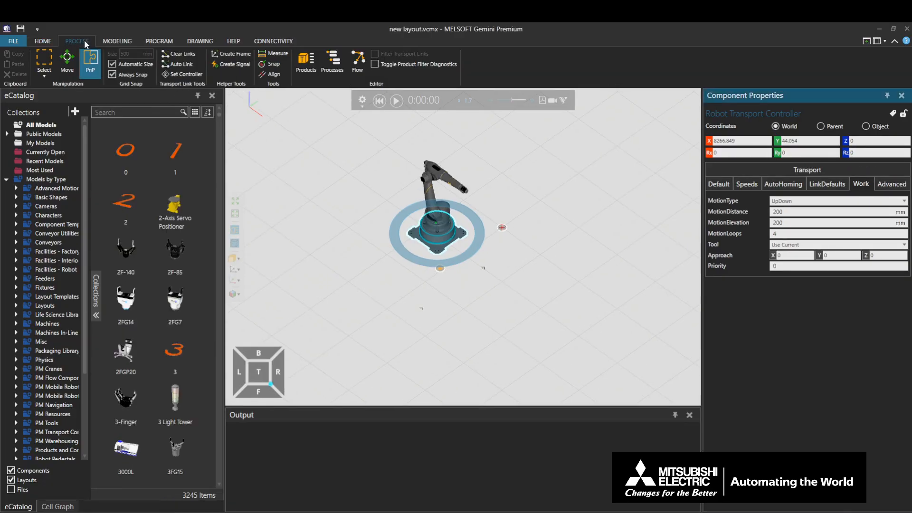
click(329, 64)
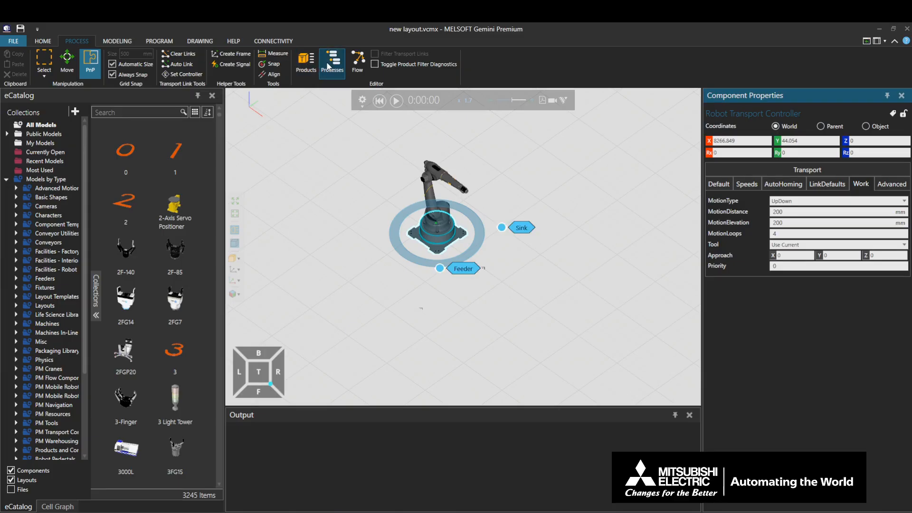
click(510, 229)
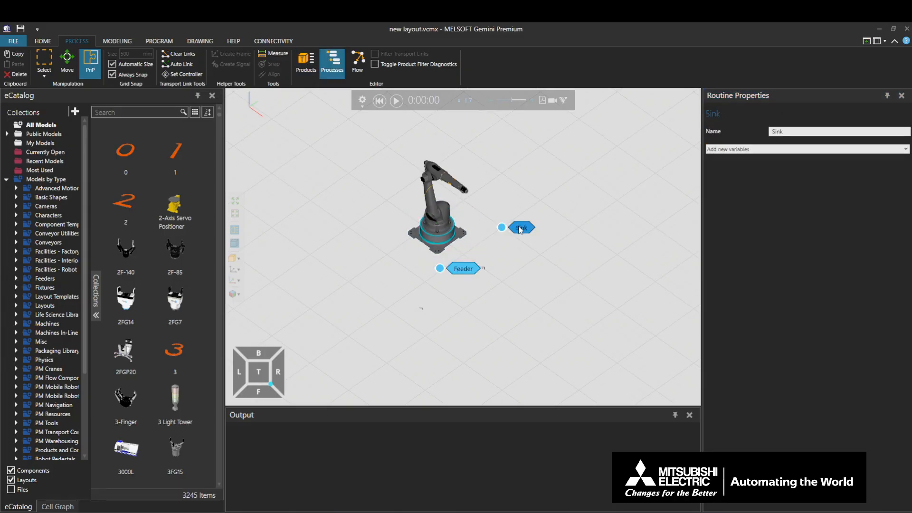
click(145, 164)
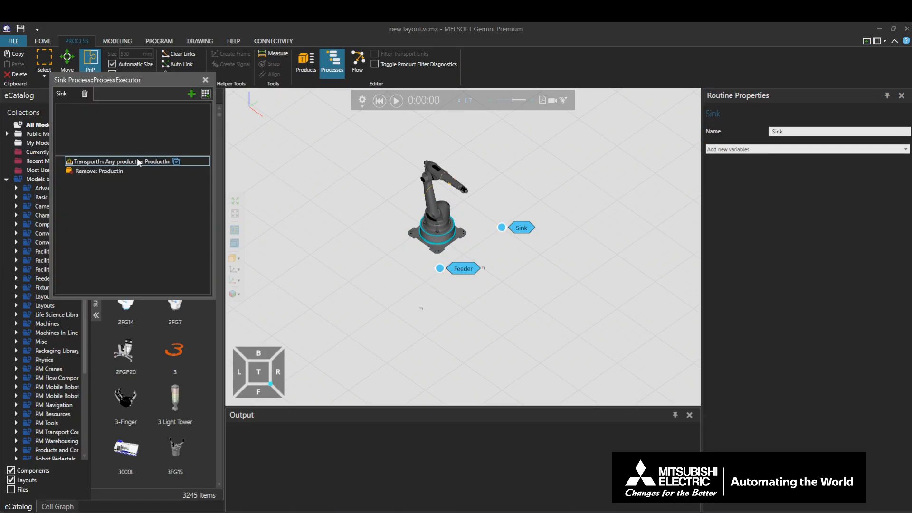
click(206, 93)
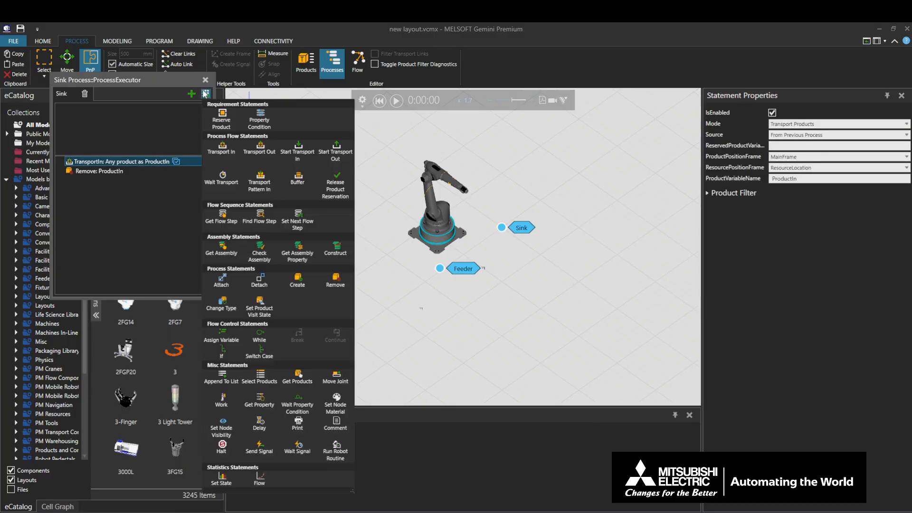
click(222, 403)
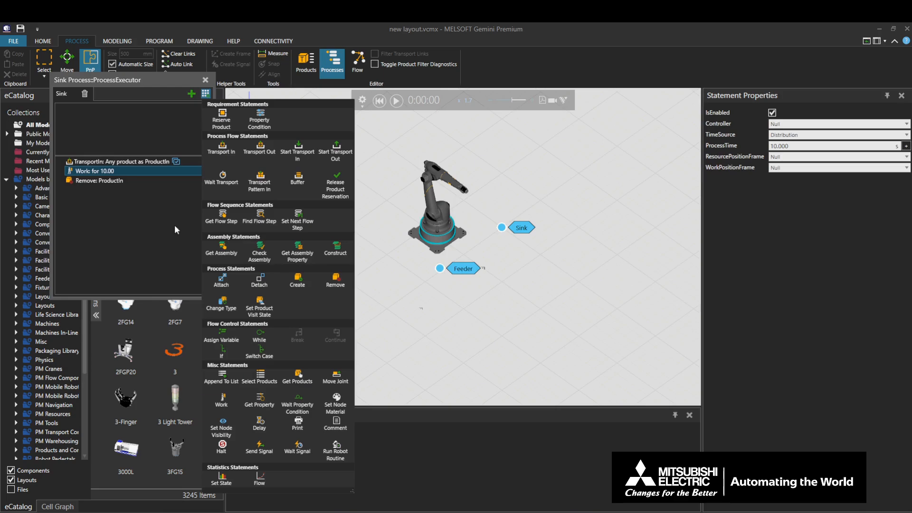
Assign Robot Transport Controller::TC as the controller of the Sink routine's Work statement and hide the process labels
click(149, 170)
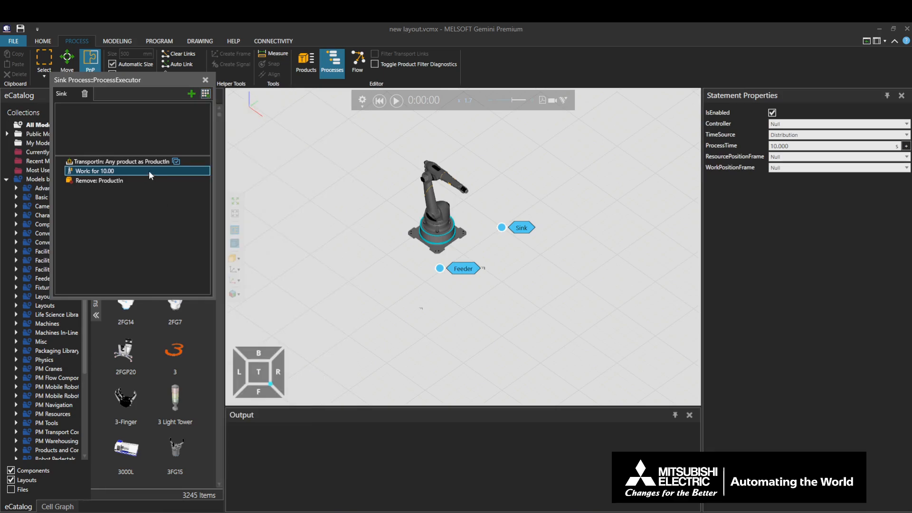
click(801, 124)
click(801, 144)
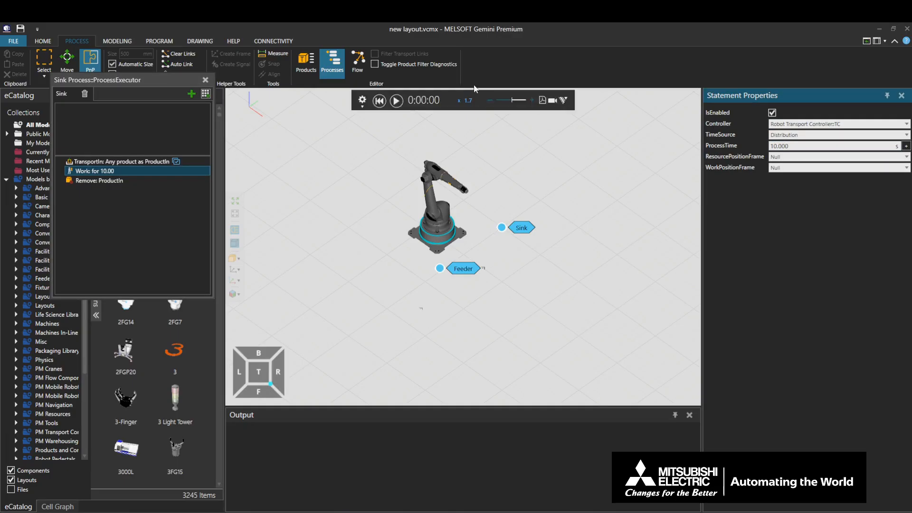
click(324, 67)
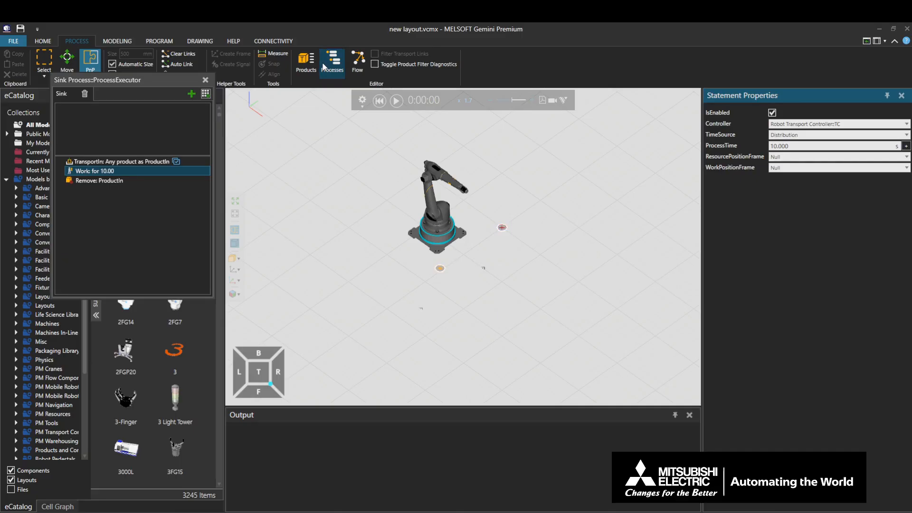
Set the Robot Transport Controller's work MotionType to Hold, run the simulation and reset it
click(445, 241)
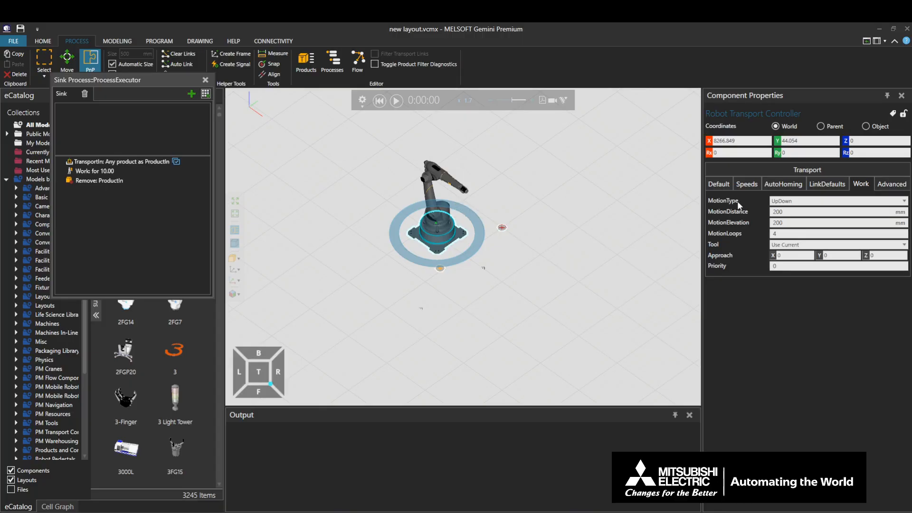
click(783, 201)
click(786, 211)
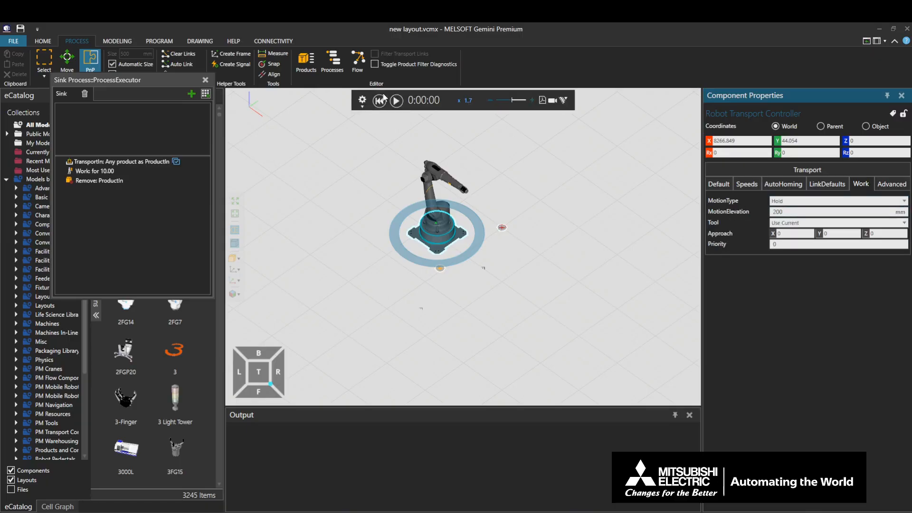
click(396, 100)
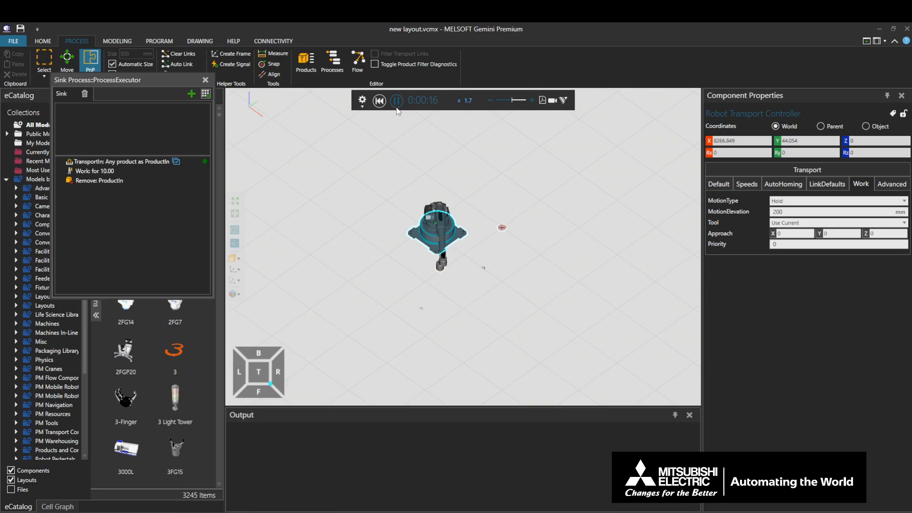
click(396, 100)
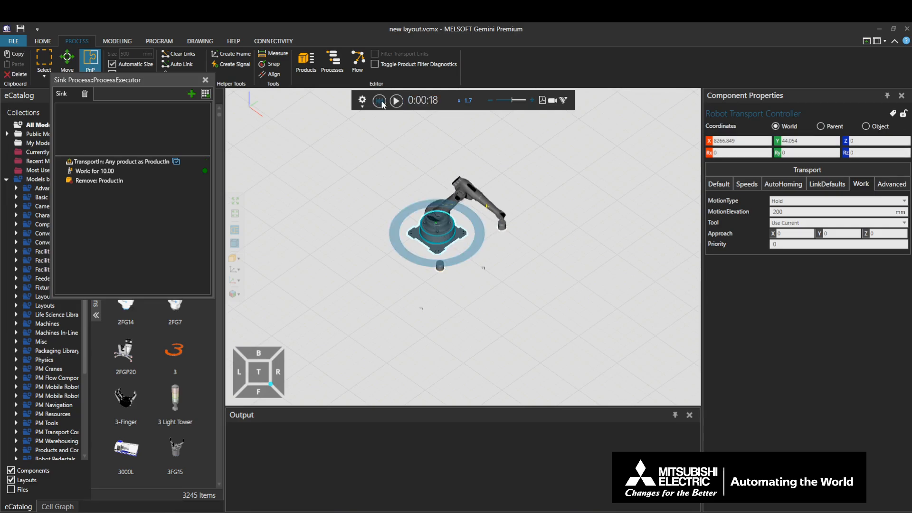
click(380, 101)
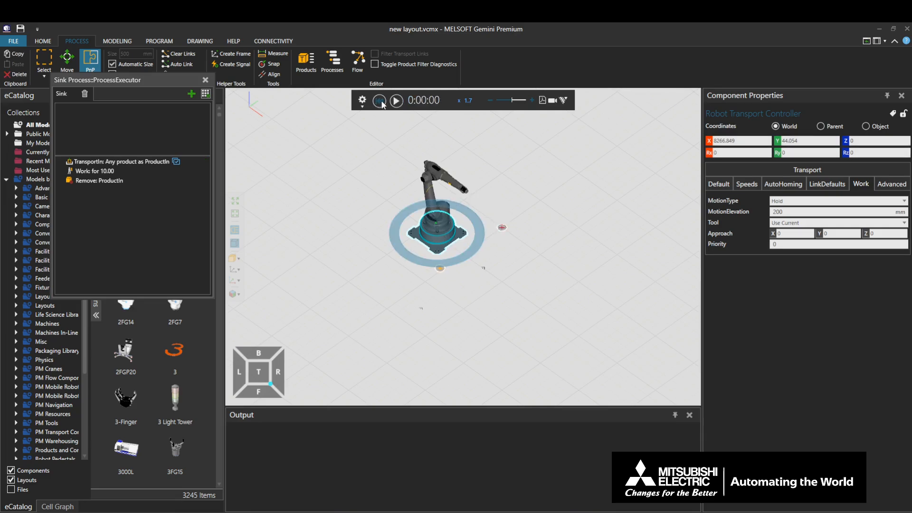
Switch the controller's work MotionType to UpDown, run the simulation and reset it
click(787, 202)
click(781, 221)
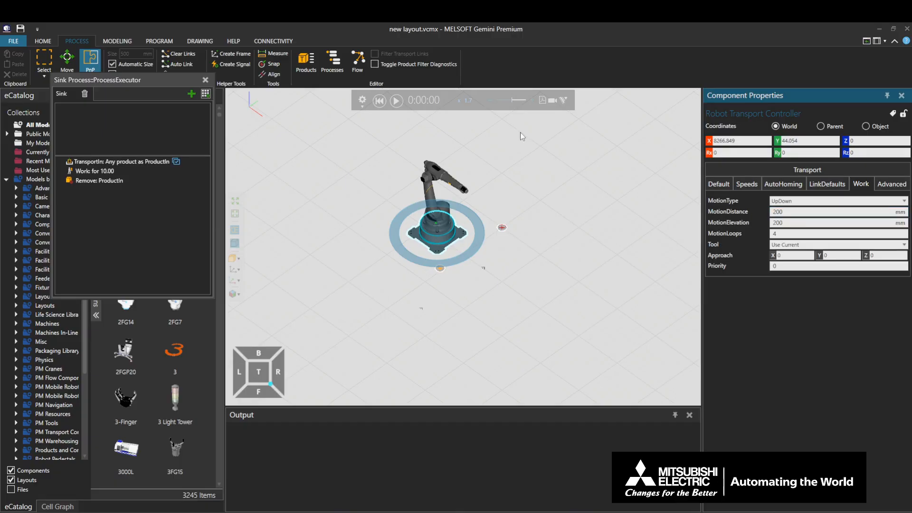
click(396, 107)
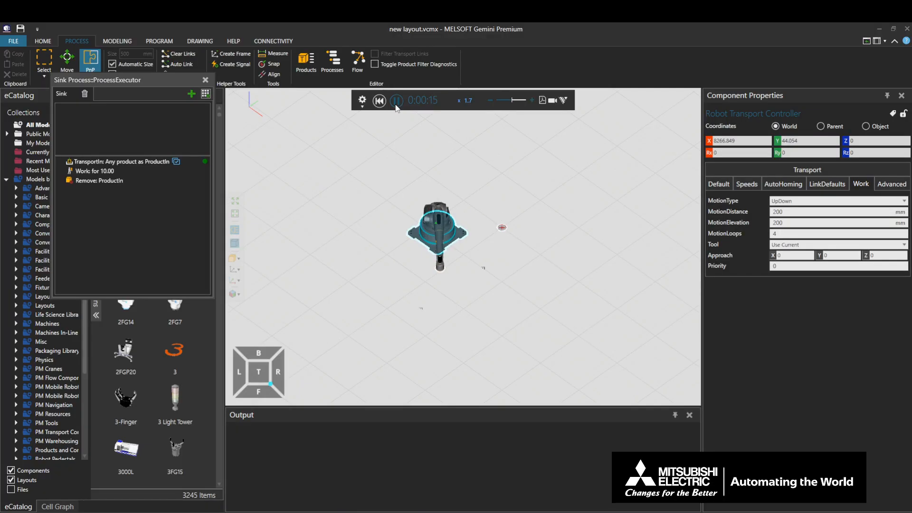
click(396, 100)
click(379, 100)
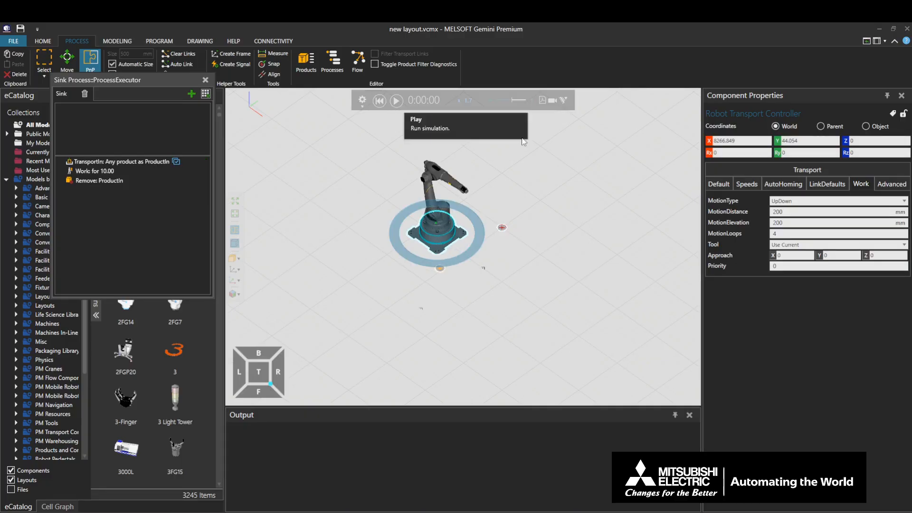
Change the controller's work MotionType to Rectangle, run the simulation and reset it
click(807, 201)
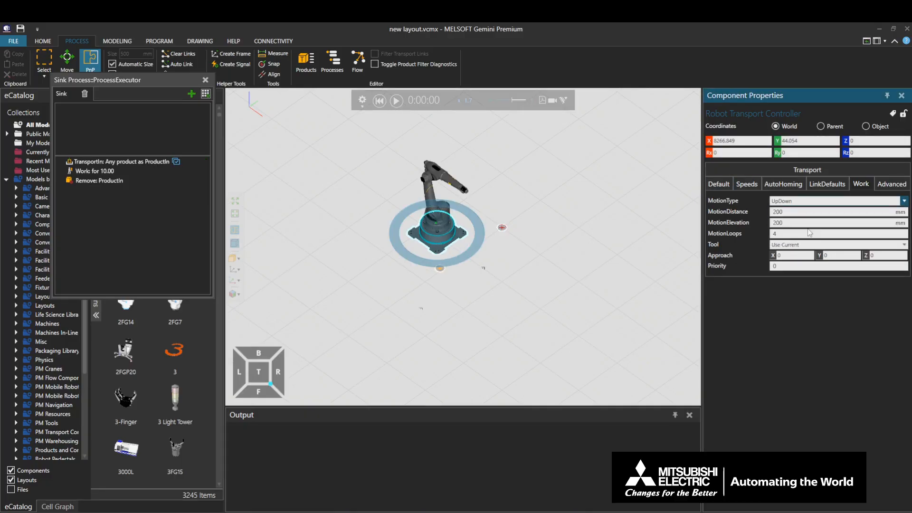
click(798, 217)
click(398, 100)
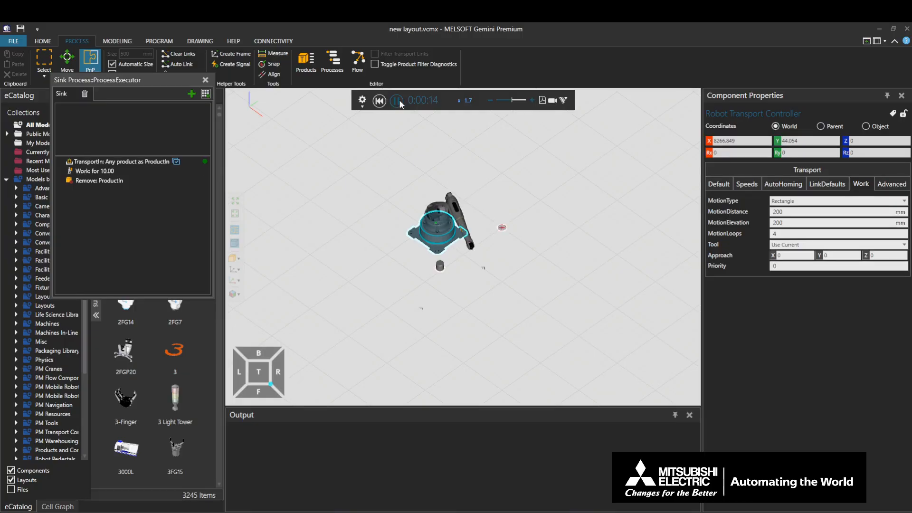
click(398, 100)
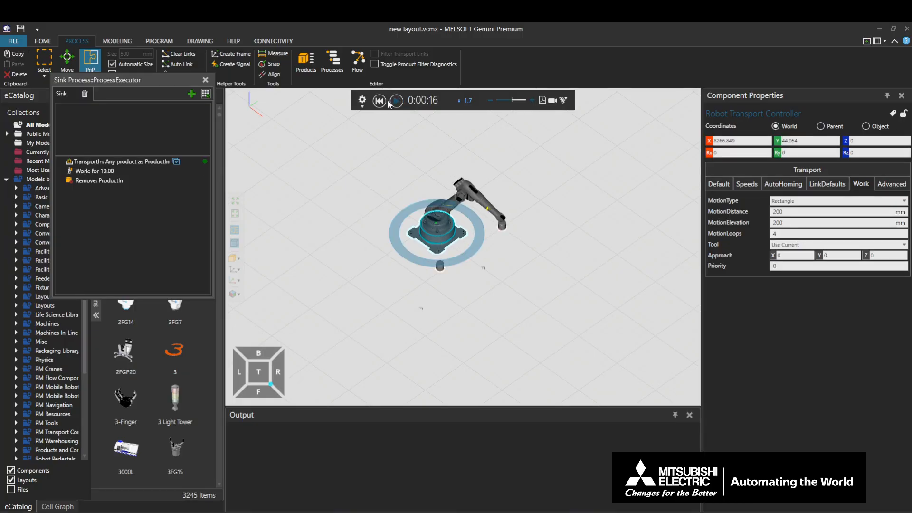
click(383, 103)
Set the Robot Transport Controller's work MotionType to CustomRoutine
click(804, 201)
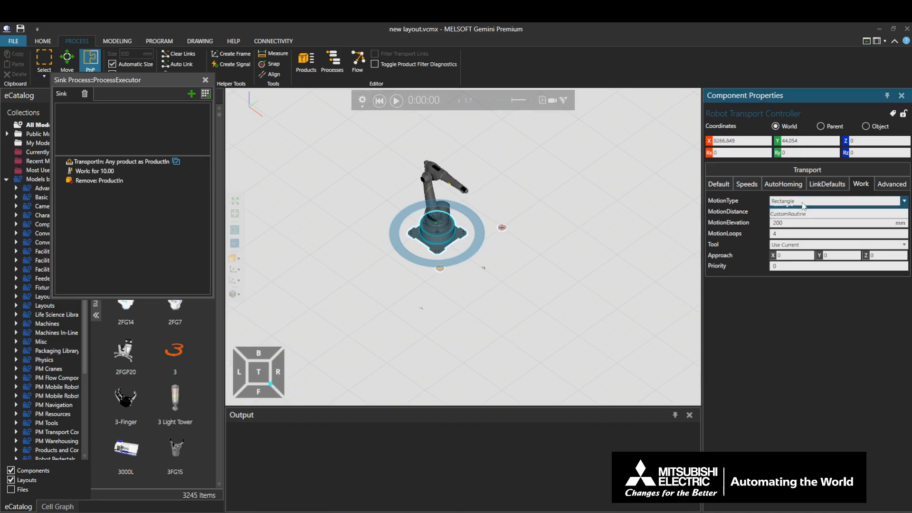
click(812, 241)
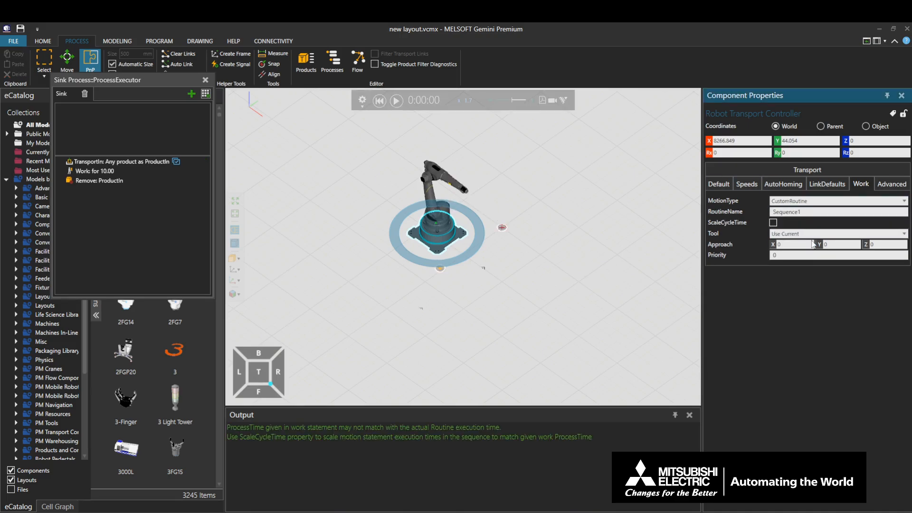
click(743, 213)
Jog the Generic Articulated Robot to two different arm positions and record each as a point-to-point motion in the Sequence1 subprogram
click(155, 43)
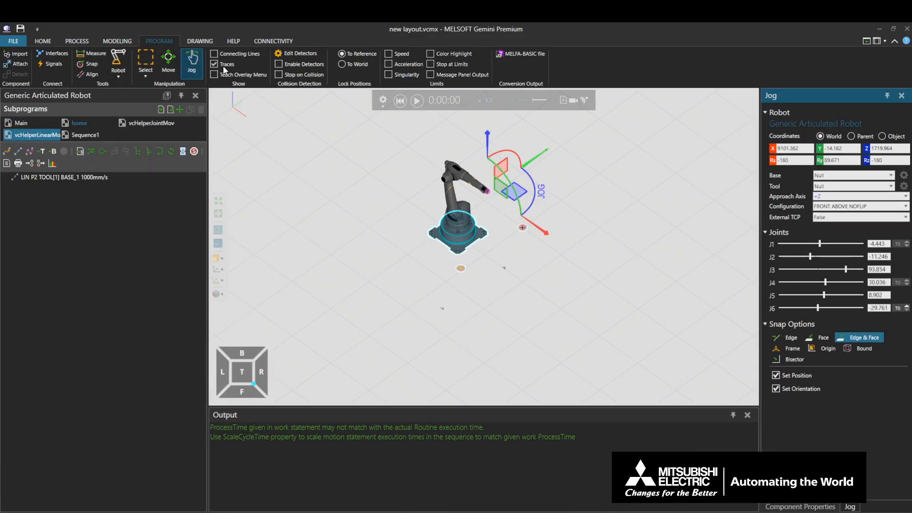
click(462, 170)
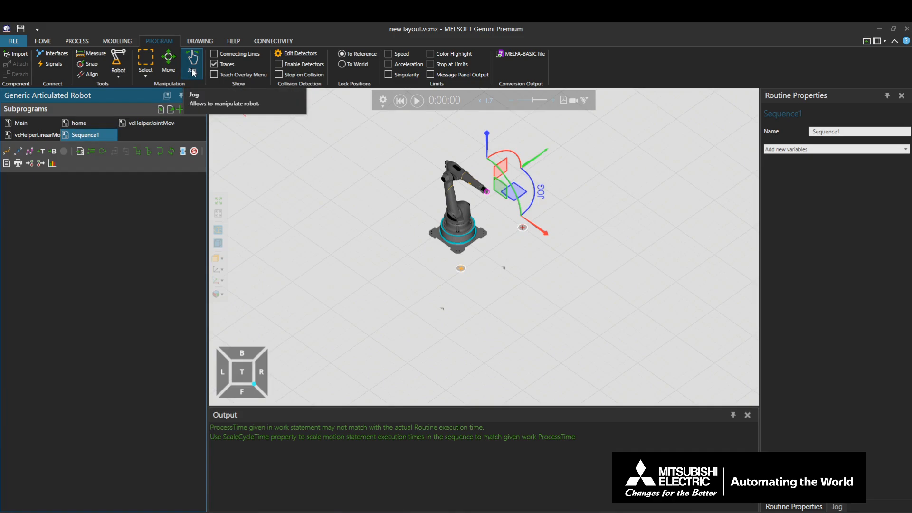
click(486, 191)
drag(486, 191, 417, 185)
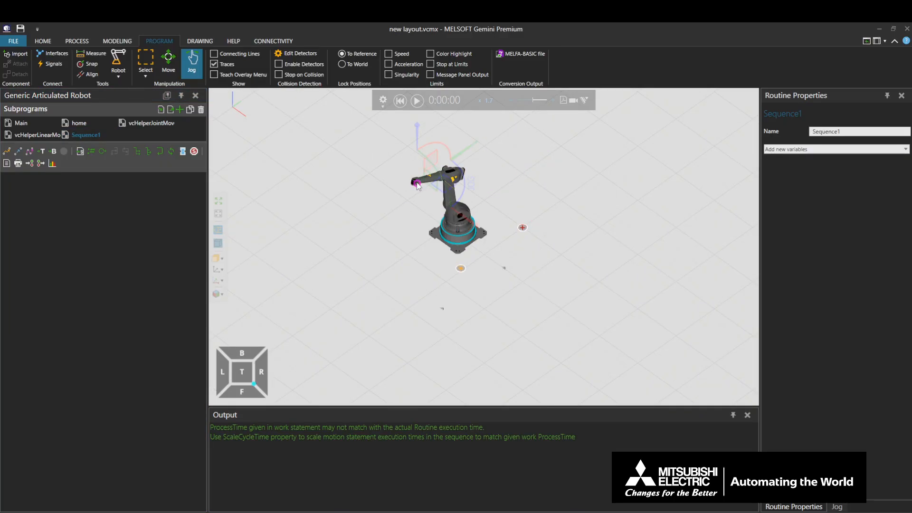
double_click(101, 136)
key(Return)
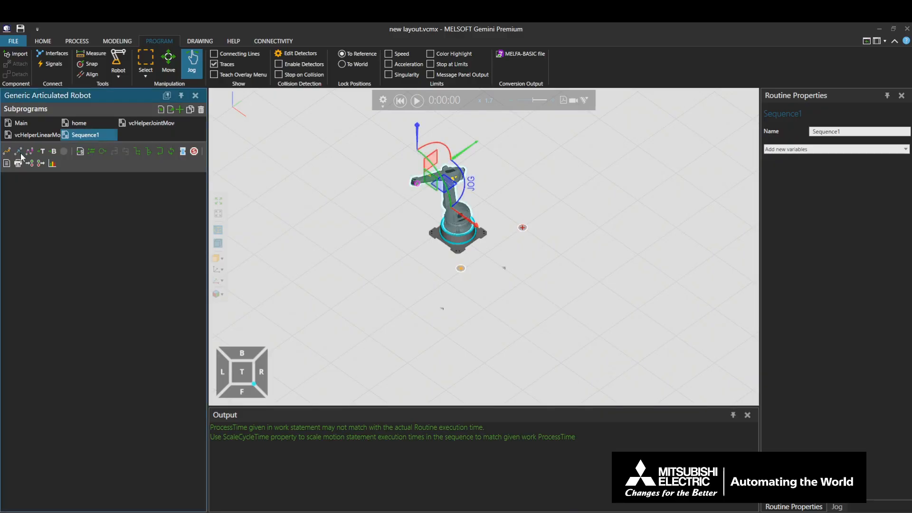
click(6, 152)
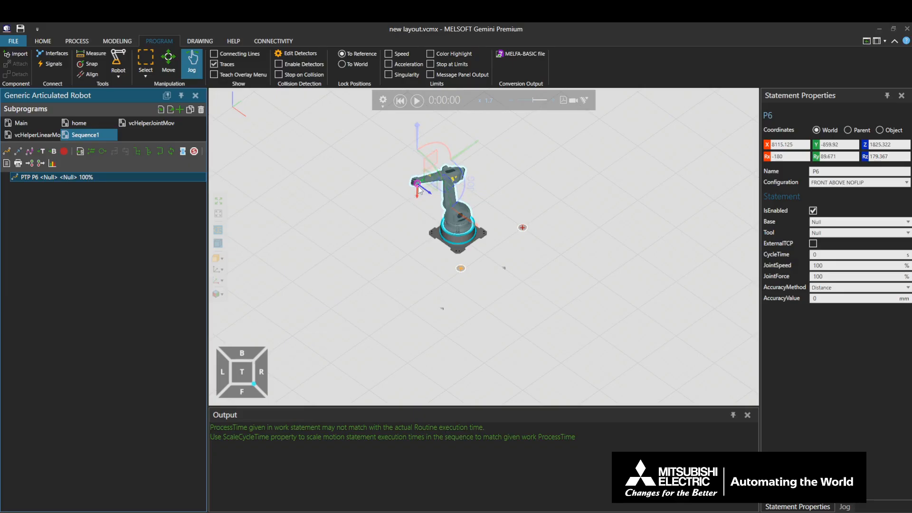
drag(420, 191, 480, 167)
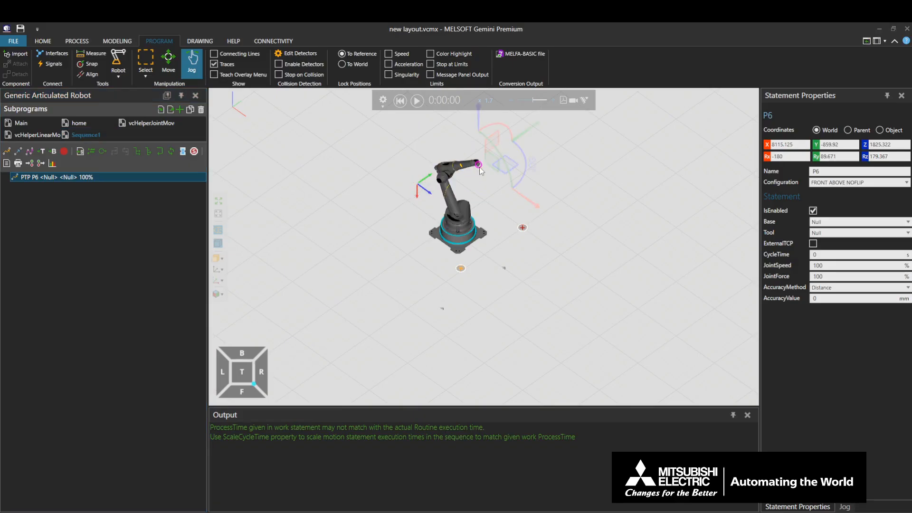
click(8, 150)
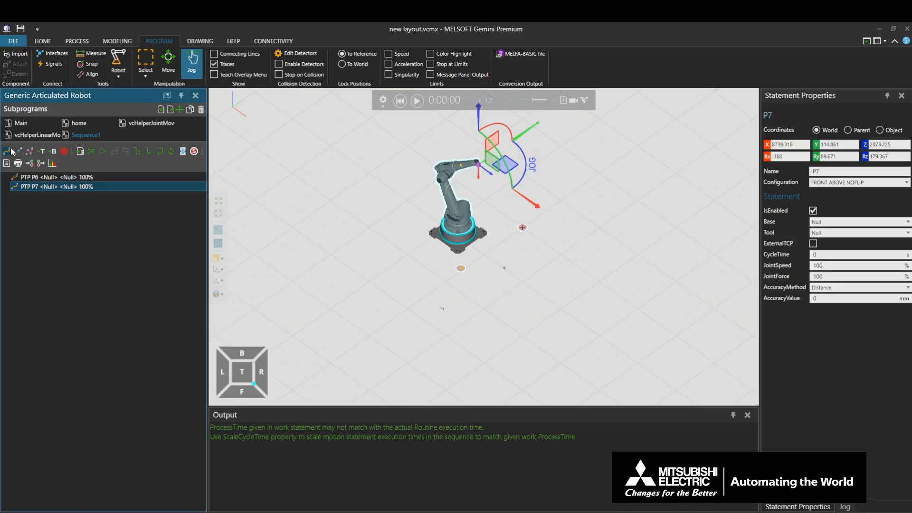
Run the simulation to check the robot's custom Sequence1 work motion and reset it
click(417, 101)
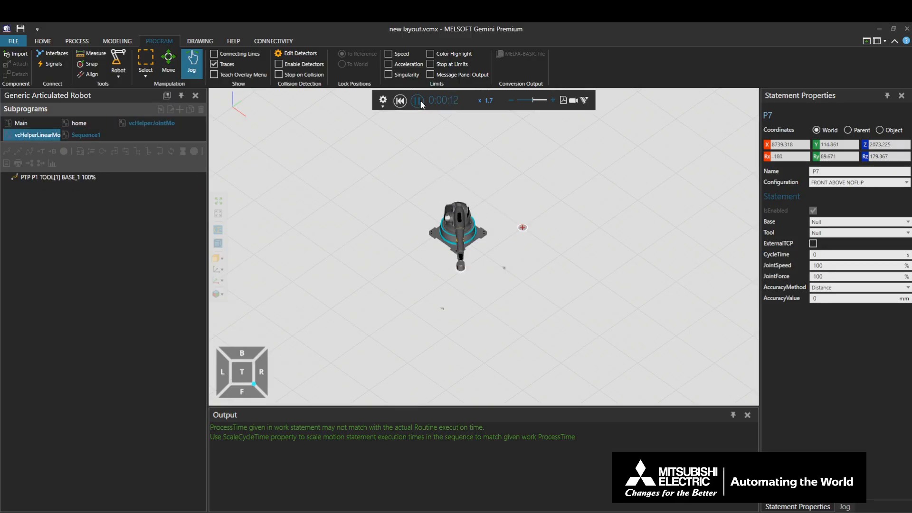
click(417, 101)
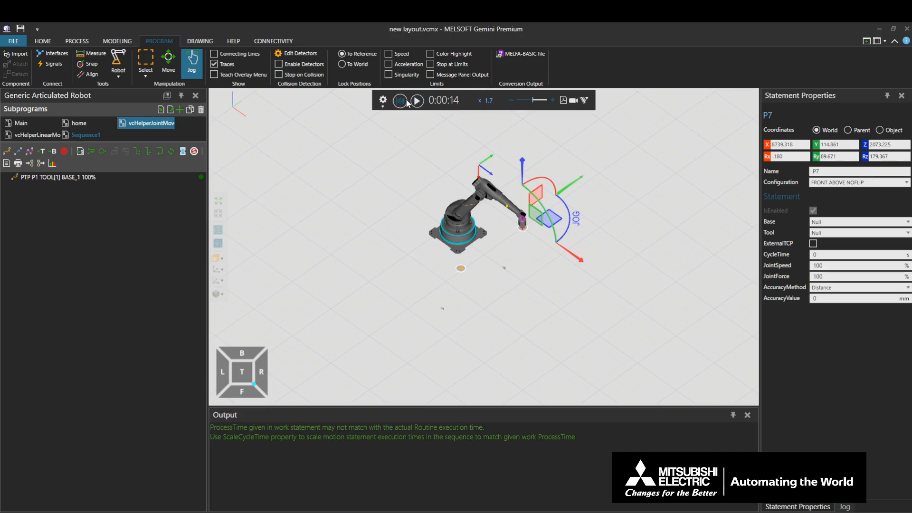
click(405, 101)
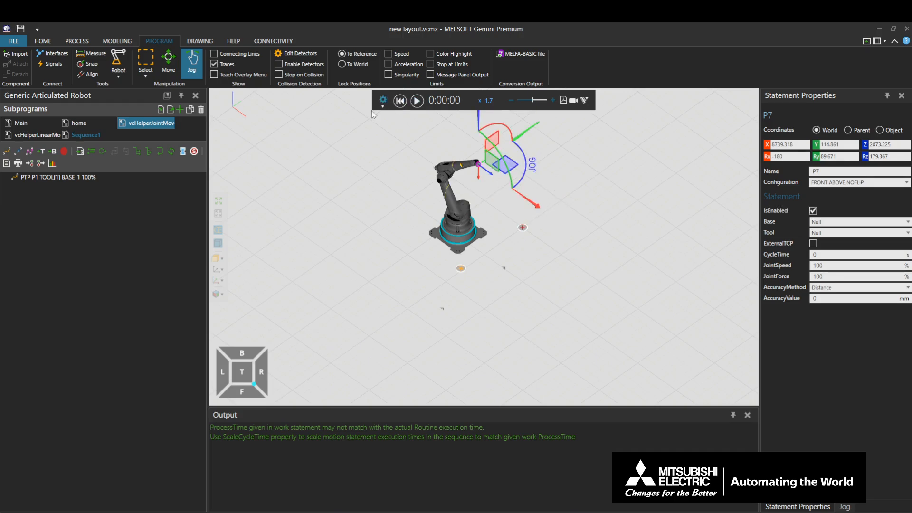
Rename the robot's Sequence1 subprogram to Sequence2, run the simulation with the changed name and pause it
double_click(102, 136)
key(BackSpace)
text(2)
key(Return)
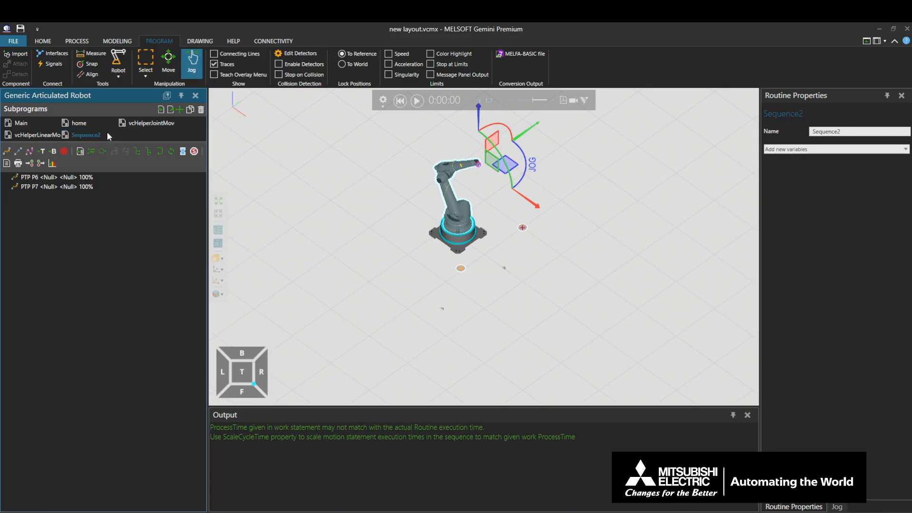
click(417, 100)
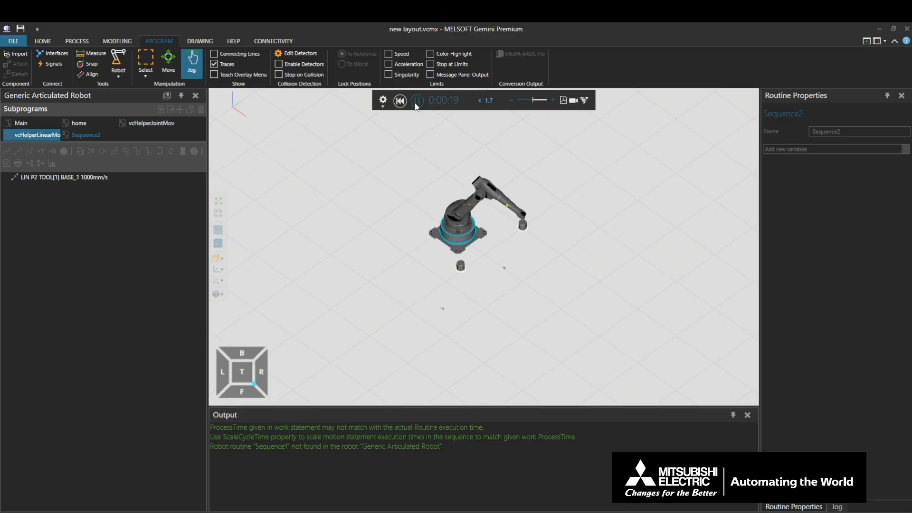
click(416, 102)
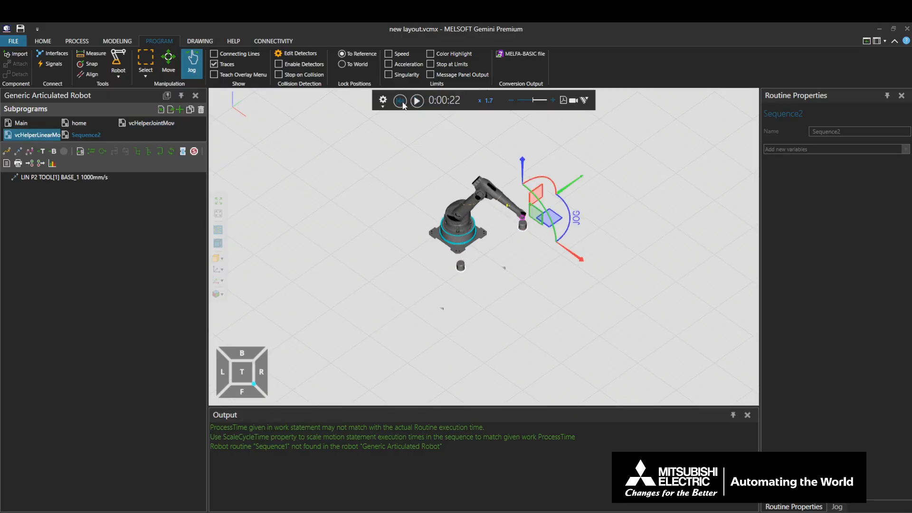
Set the Robot Transport Controller's UpDown work MotionDistance to 400 mm, run the simulation to check it and reset it
click(400, 102)
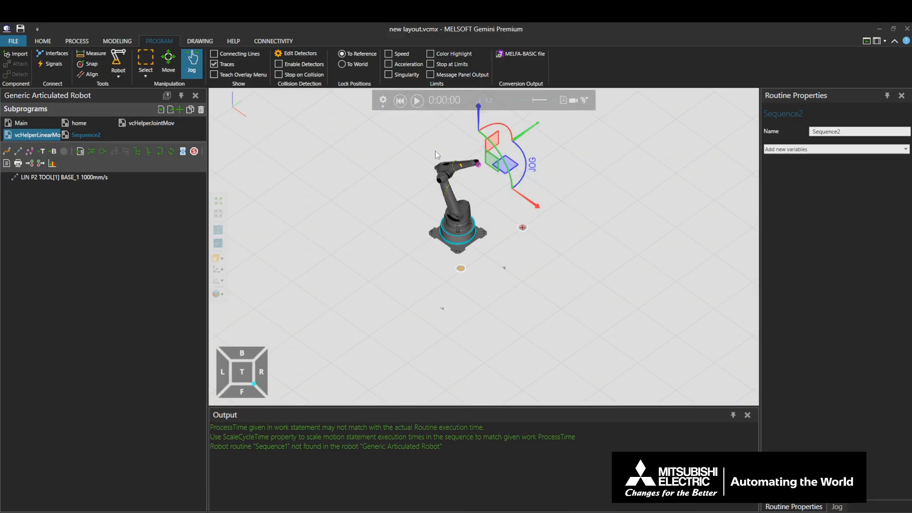
click(461, 242)
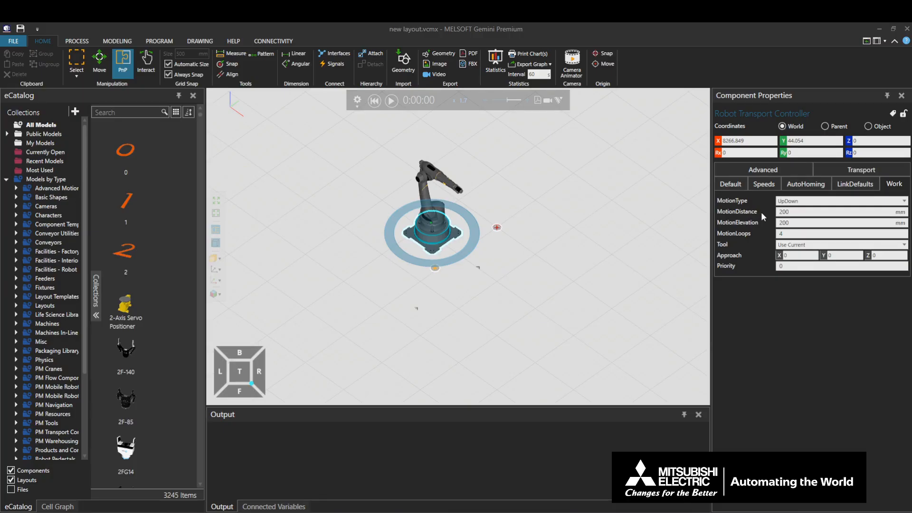
click(799, 212)
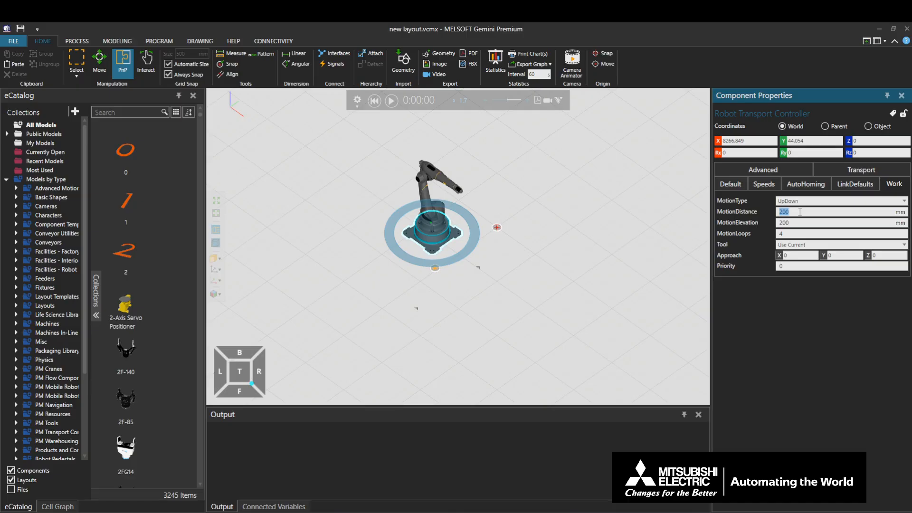
text(400)
key(Return)
click(388, 100)
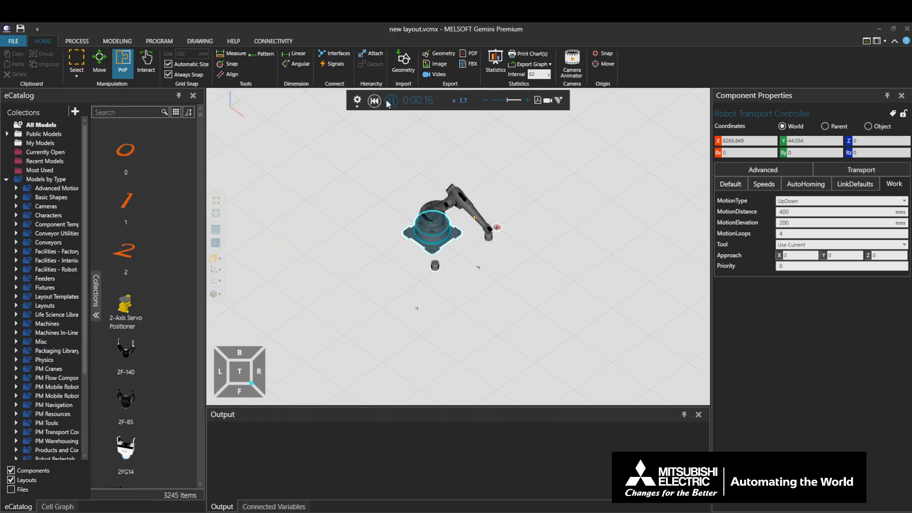
click(390, 101)
click(375, 101)
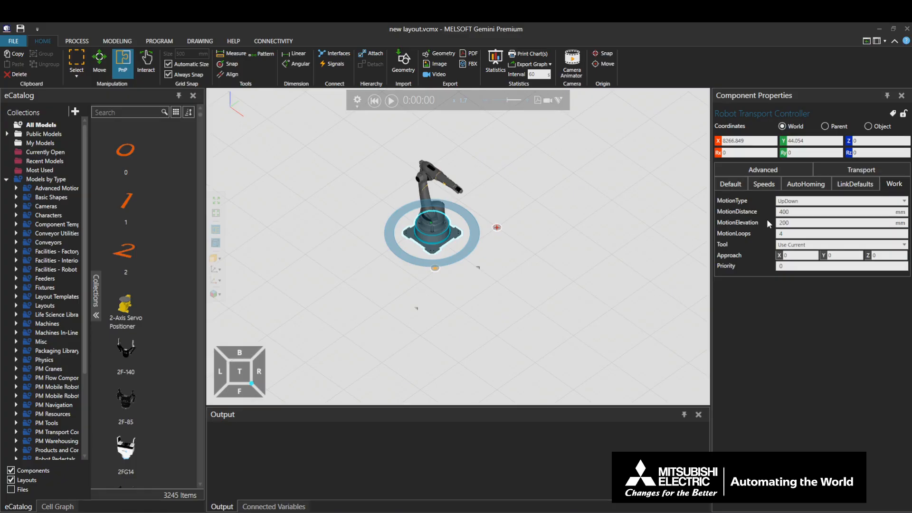
Set the UpDown work MotionElevation to 400 mm, run the simulation to check it and reset it
click(788, 221)
text(400)
click(392, 101)
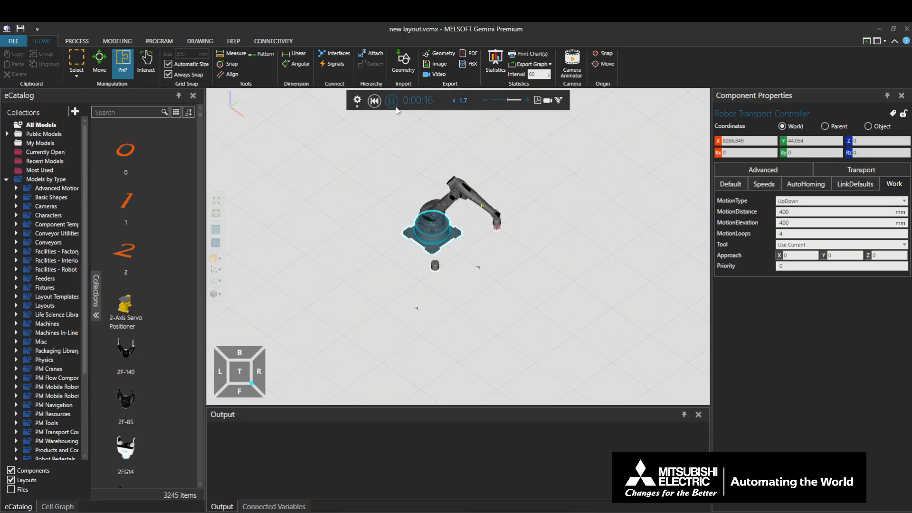
click(374, 100)
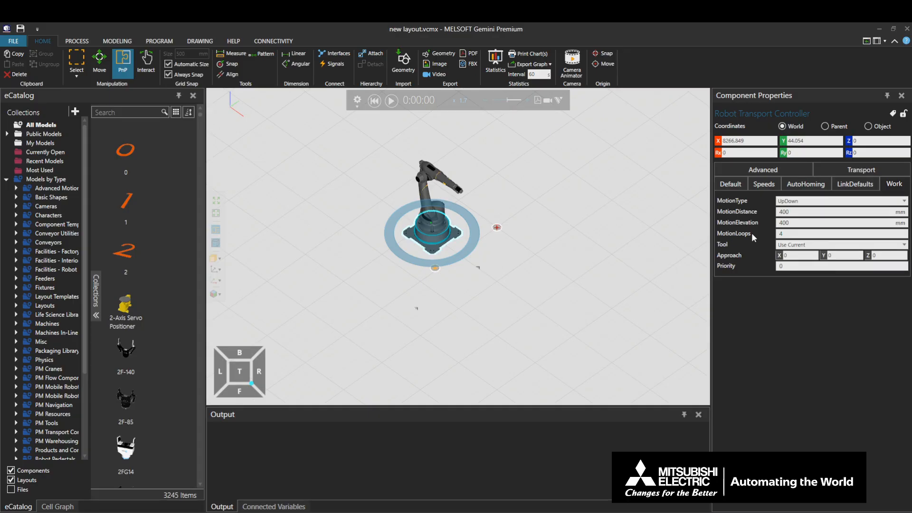
Set the UpDown work MotionLoops to 2, run the simulation to check it and reset it
click(791, 232)
text(2)
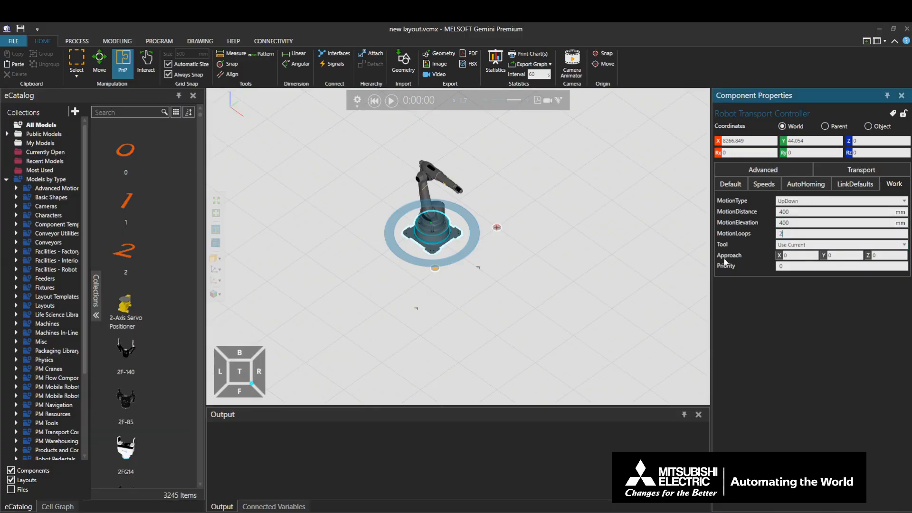
click(392, 101)
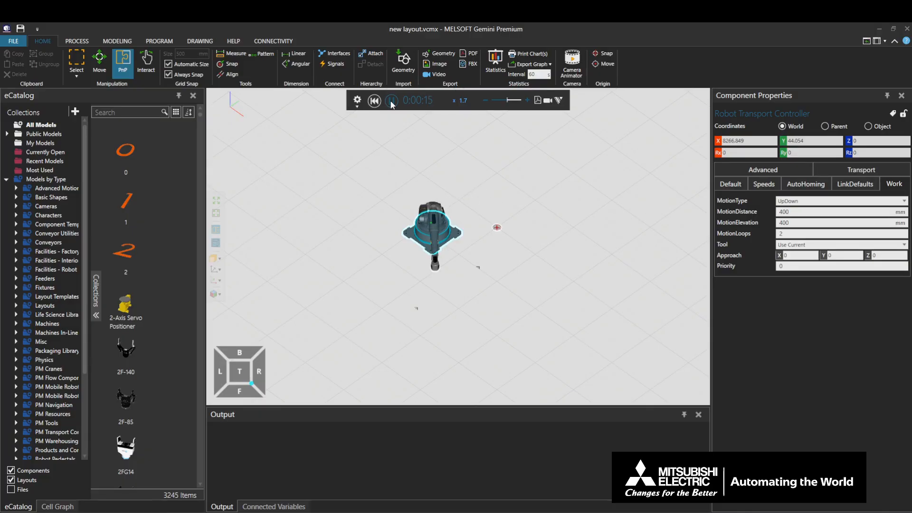
click(391, 100)
click(375, 100)
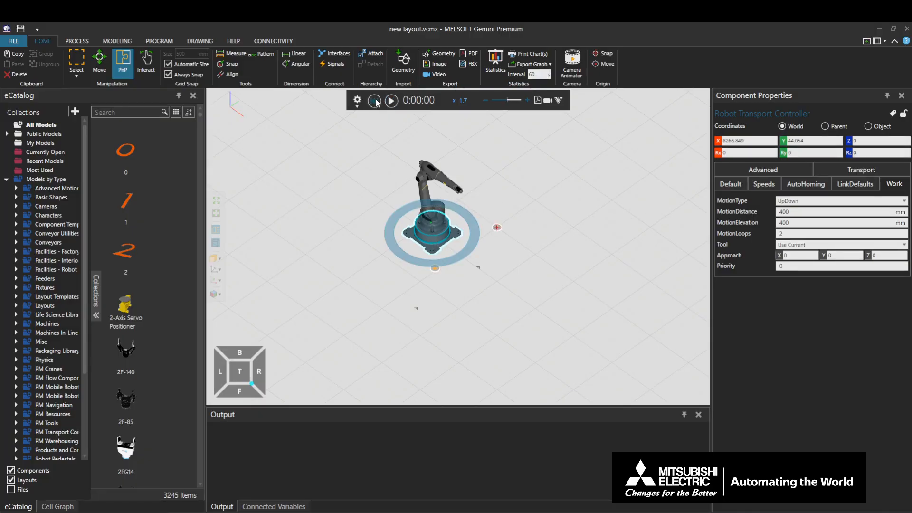
Set the UpDown work MotionLoops to 10, run the simulation to check it and reset it
click(782, 234)
double_click(784, 233)
text(10)
click(390, 103)
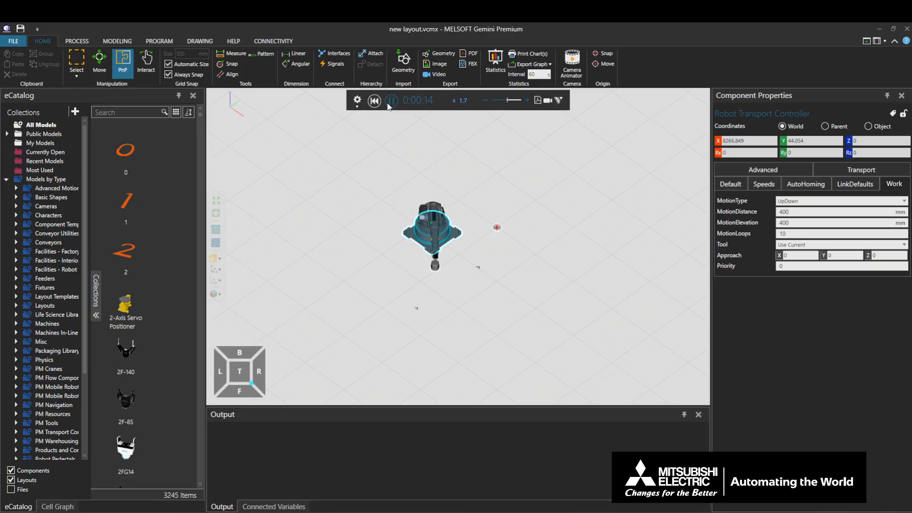
click(391, 100)
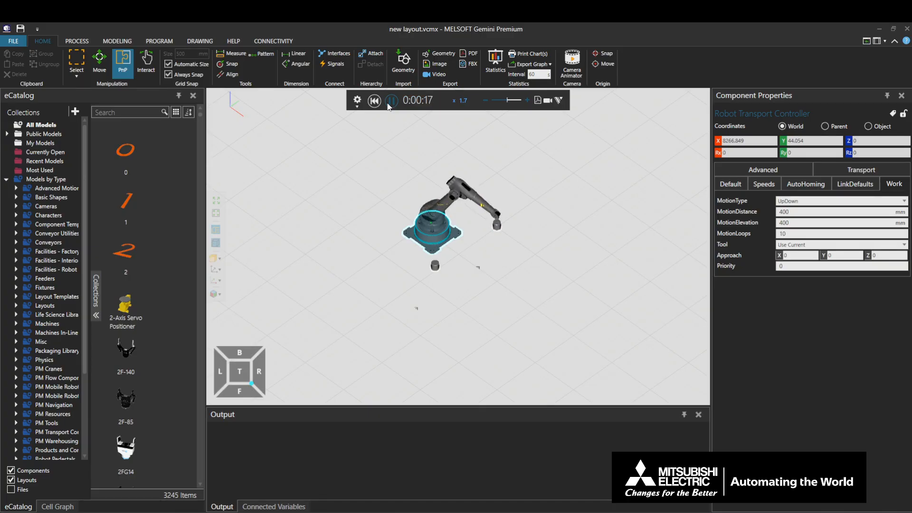
click(374, 101)
Switch the work MotionType to CustomRoutine to view its routine settings, and return it to UpDown
click(845, 203)
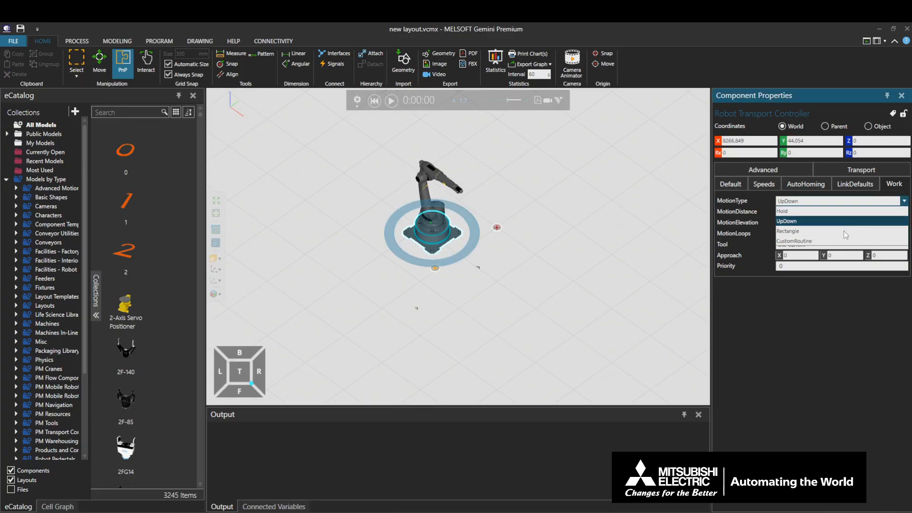
click(844, 242)
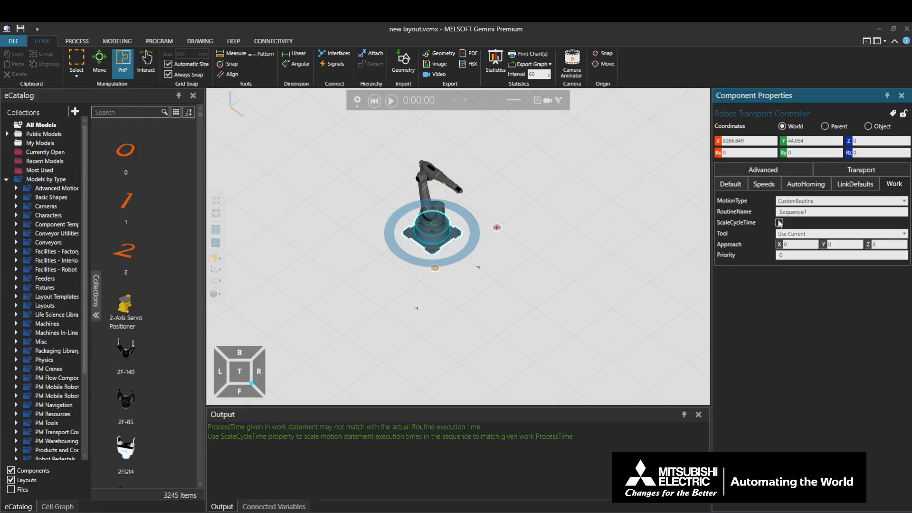
click(831, 202)
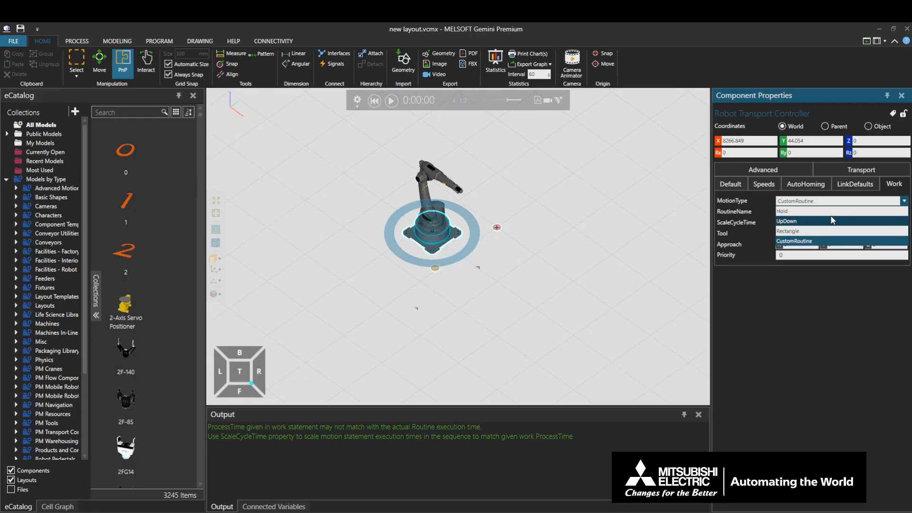
click(832, 220)
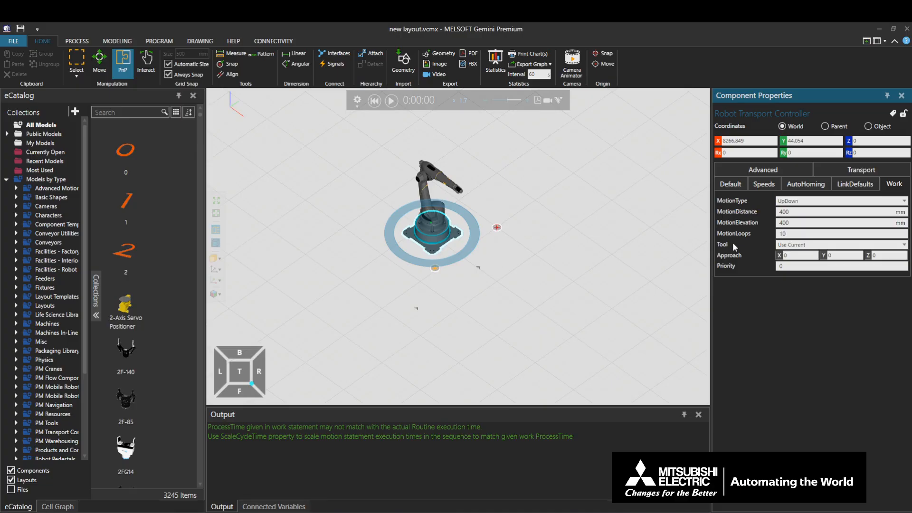
Set the controller's work Tool option to Tool Name, with Gripper2 as the ToolName
click(810, 245)
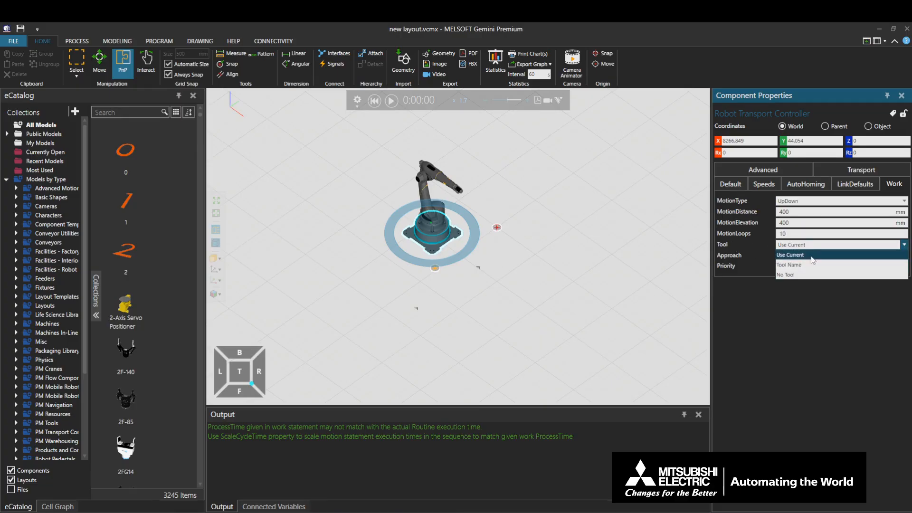
click(812, 265)
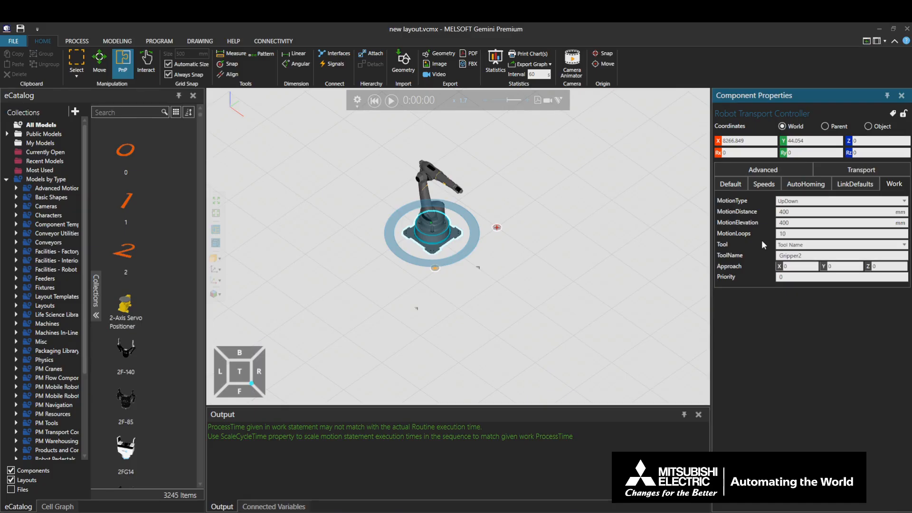
click(805, 257)
double_click(805, 257)
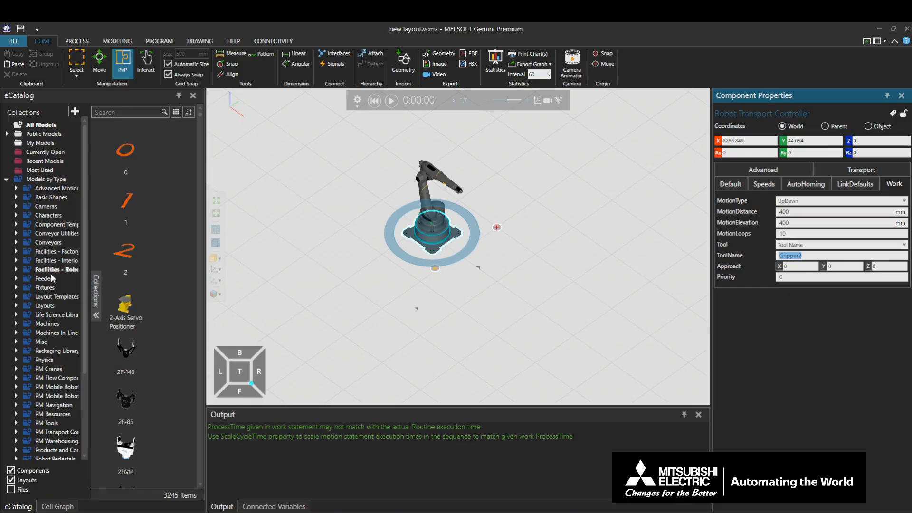
Add a Generic 3-Jaw Gripper from the Visual Components robot tools to the floor near the robot and rename it Gripper2
scroll(37, 342, down, 4)
click(15, 370)
scroll(38, 373, down, 4)
click(53, 370)
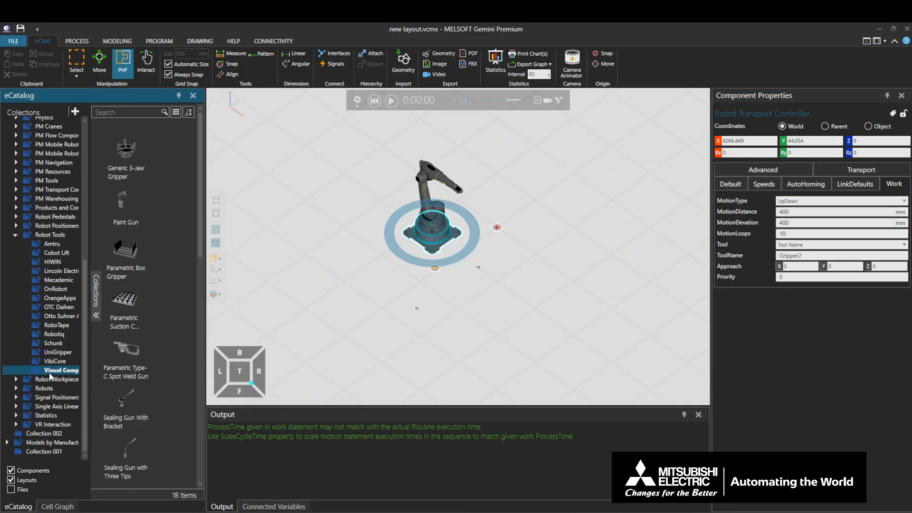
click(131, 170)
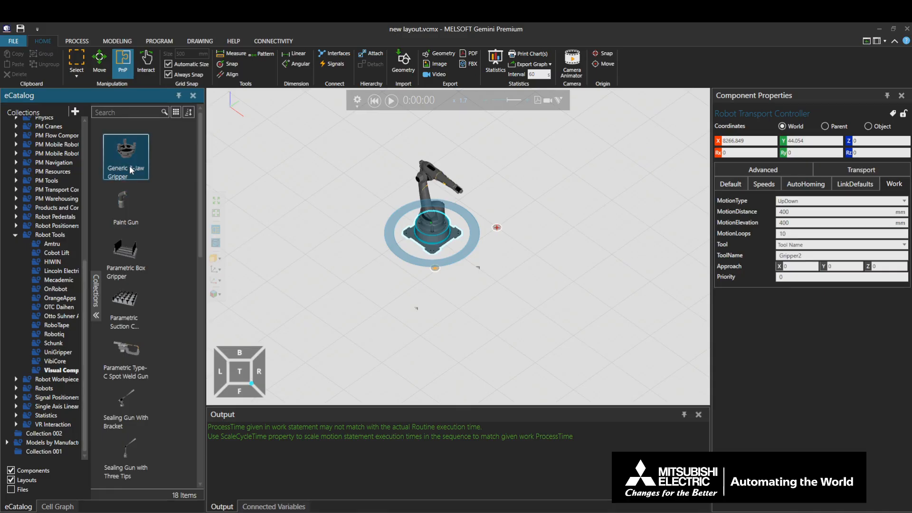
drag(131, 170, 382, 277)
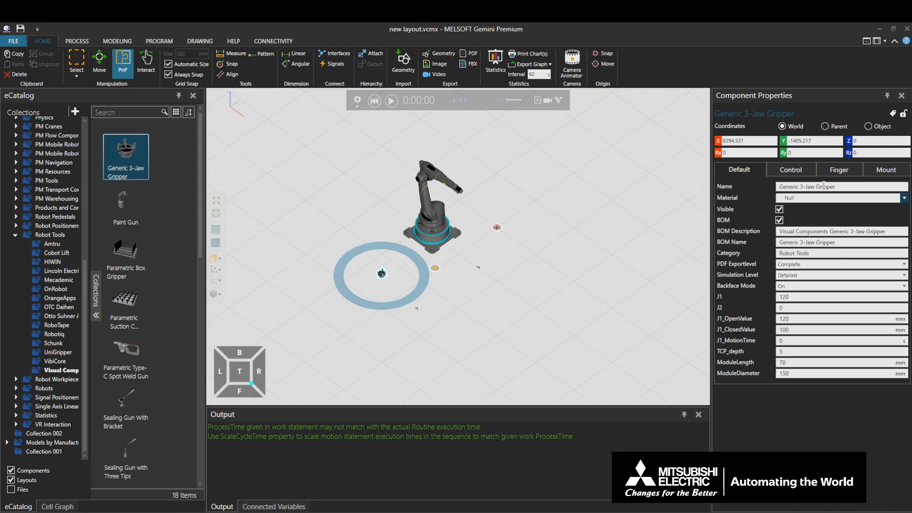
click(850, 187)
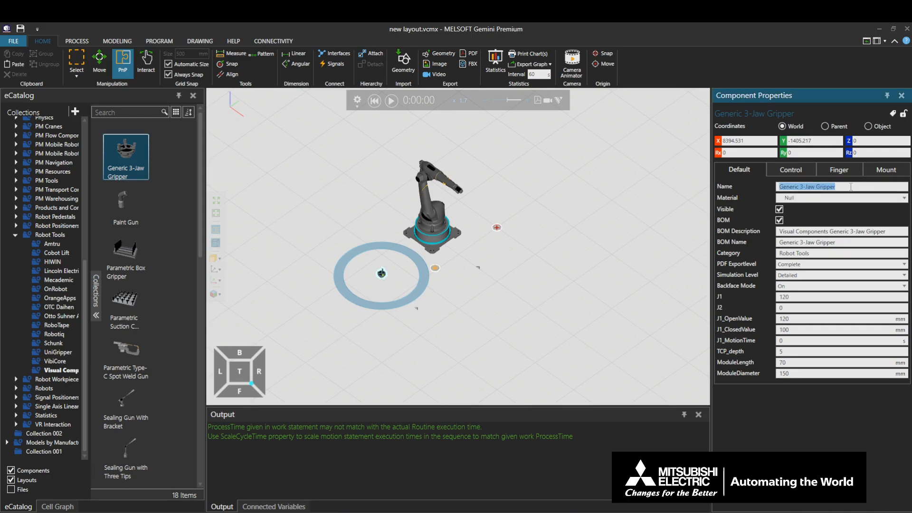
text(Gripper2)
Check the Robot Transport Controller's work ToolName, run the simulation to test work with Gripper2 and reset it
click(433, 242)
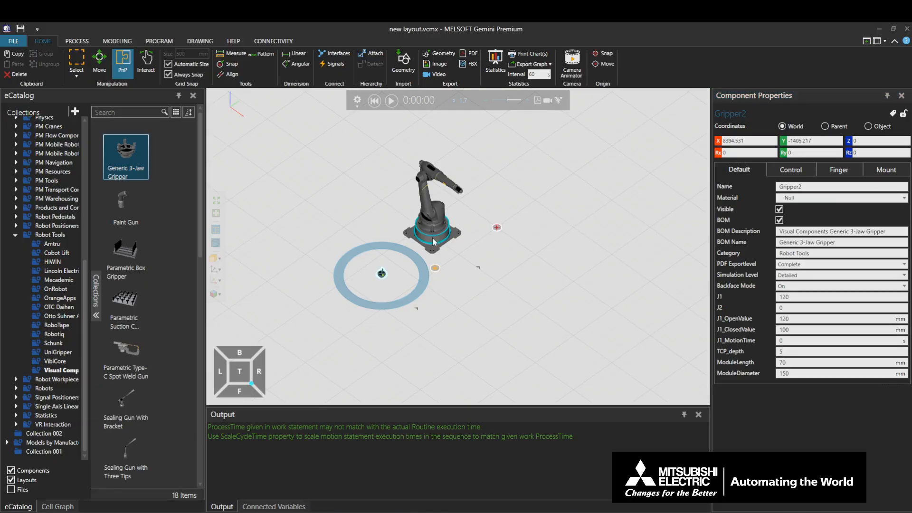
click(433, 242)
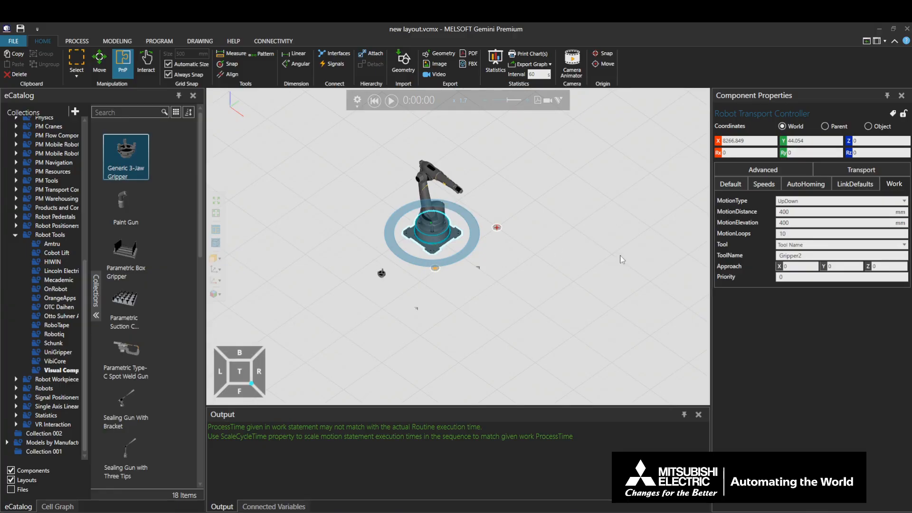
click(806, 258)
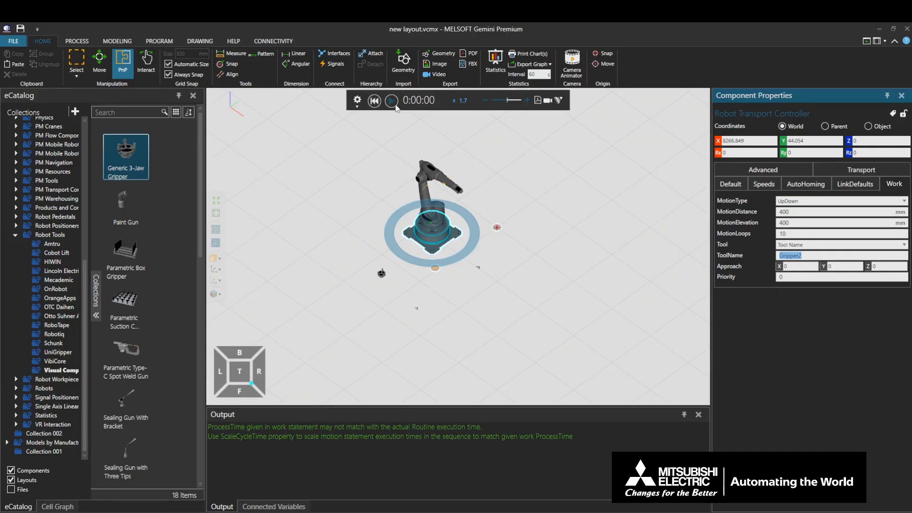
click(393, 101)
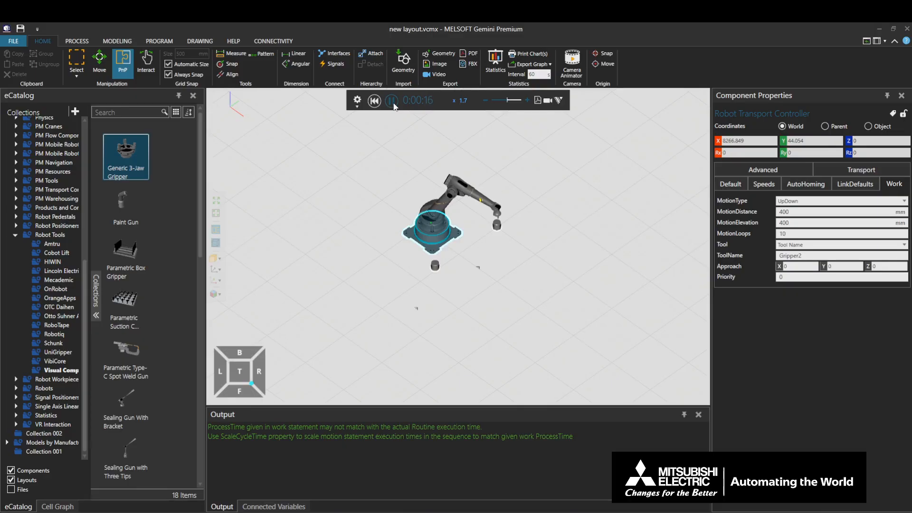
click(392, 102)
click(379, 103)
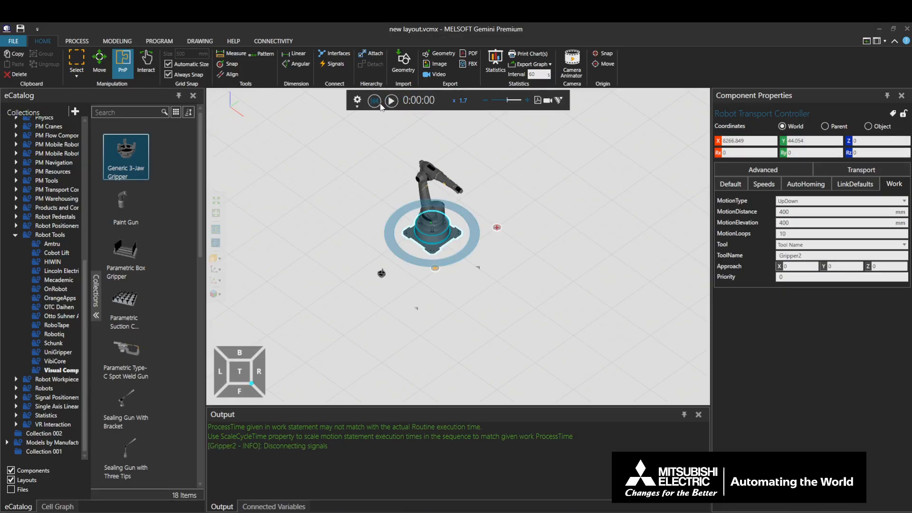
Set the Robot Transport Controller's work Tool option to No Tool
click(829, 247)
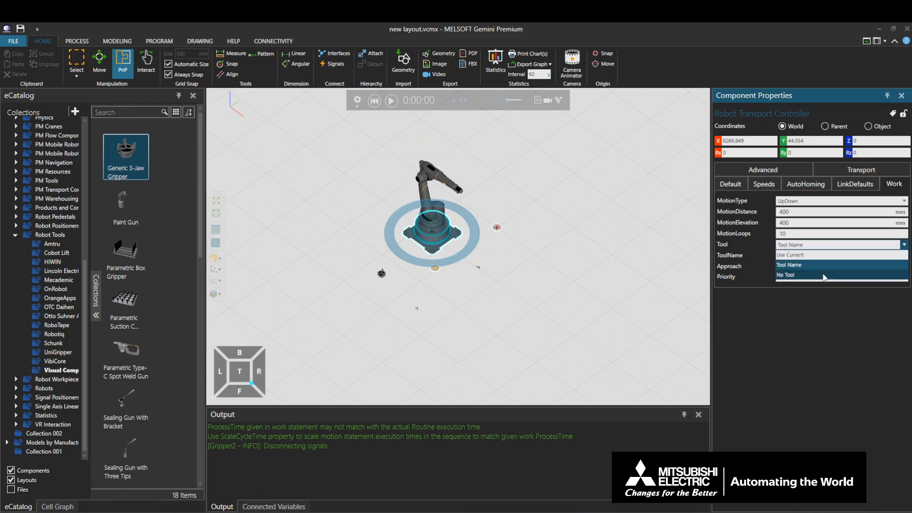
click(826, 275)
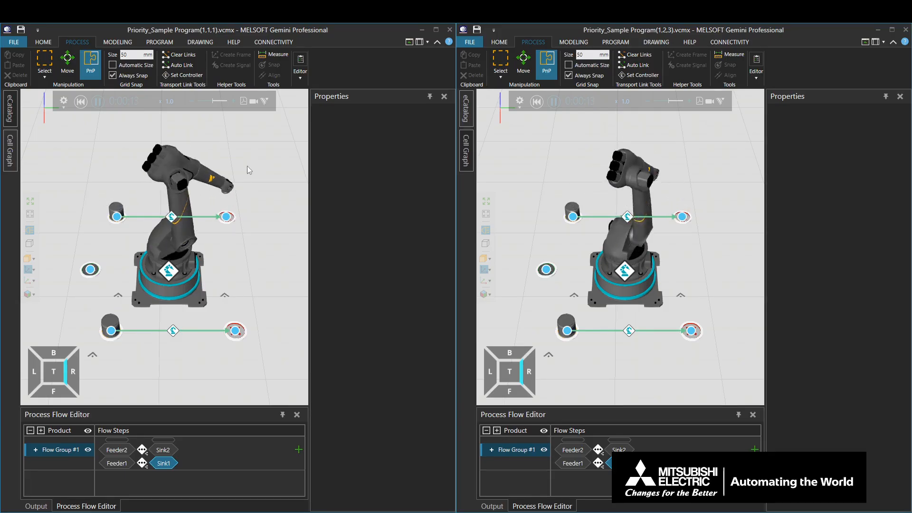
Examine the Priority settings of both transport links and the controller's work in the Priority_Sample Program(1,1,1) layout
click(172, 217)
click(371, 113)
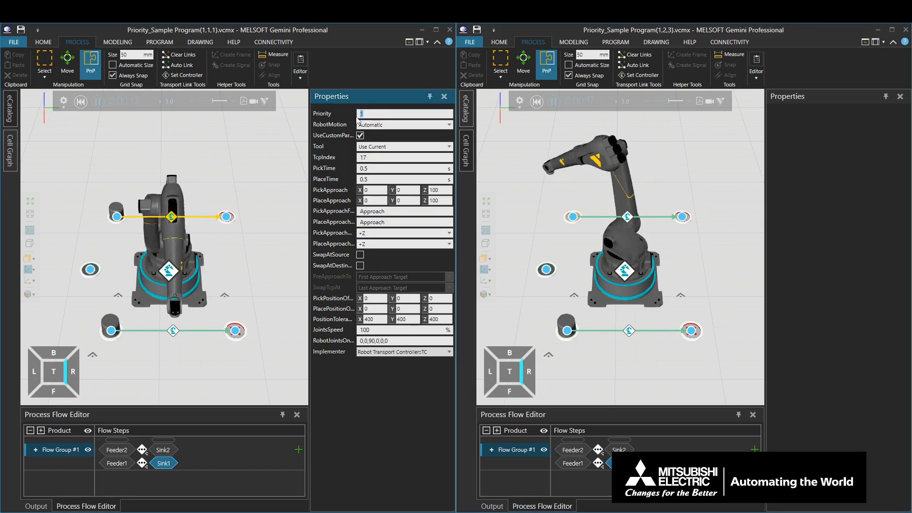
click(174, 327)
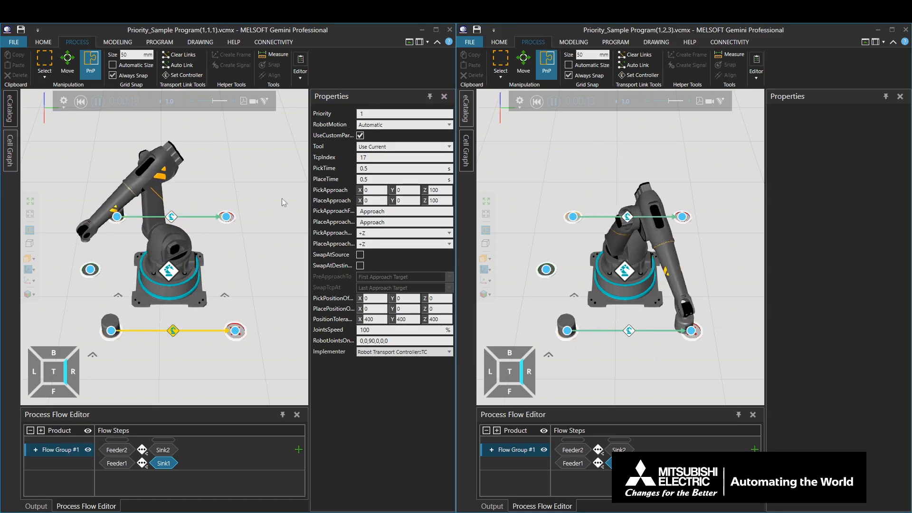
click(201, 292)
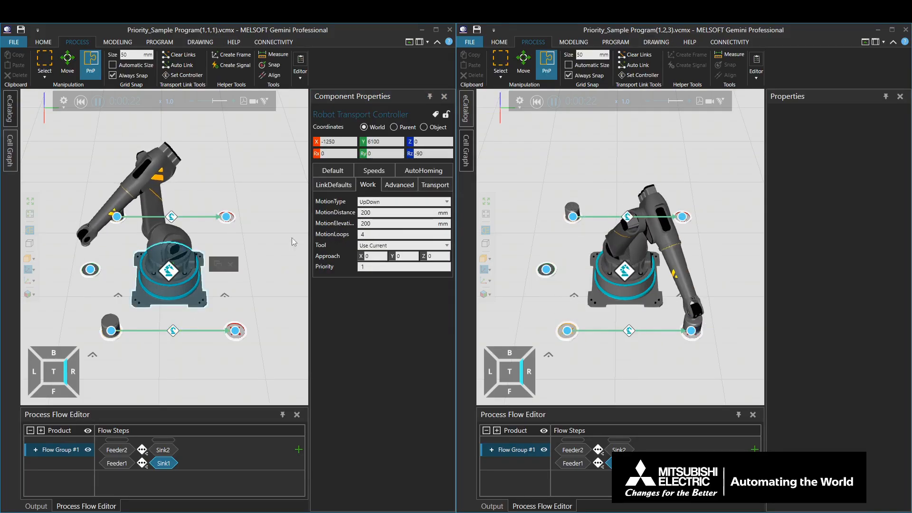
click(376, 267)
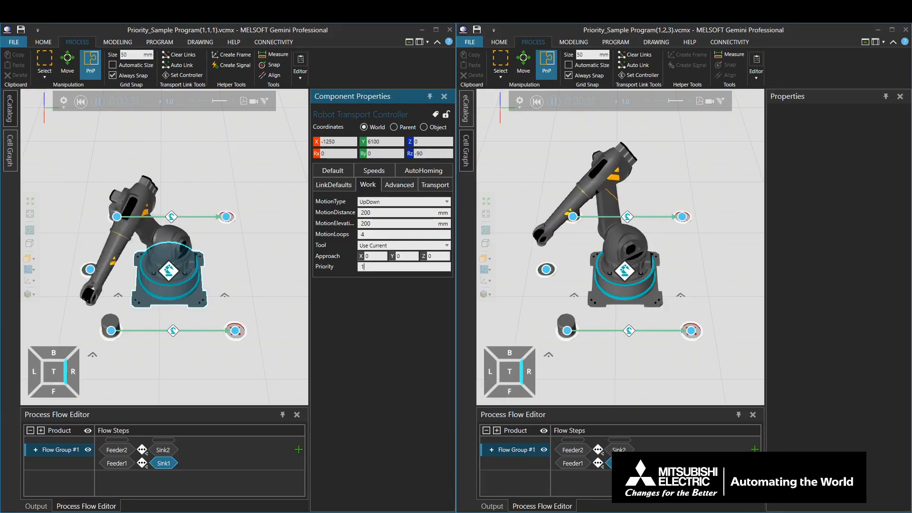
Examine the Priority settings of both transport links and the controller's work in the Priority_Sample Program(1,2,3) layout
click(626, 218)
click(813, 114)
text(2)
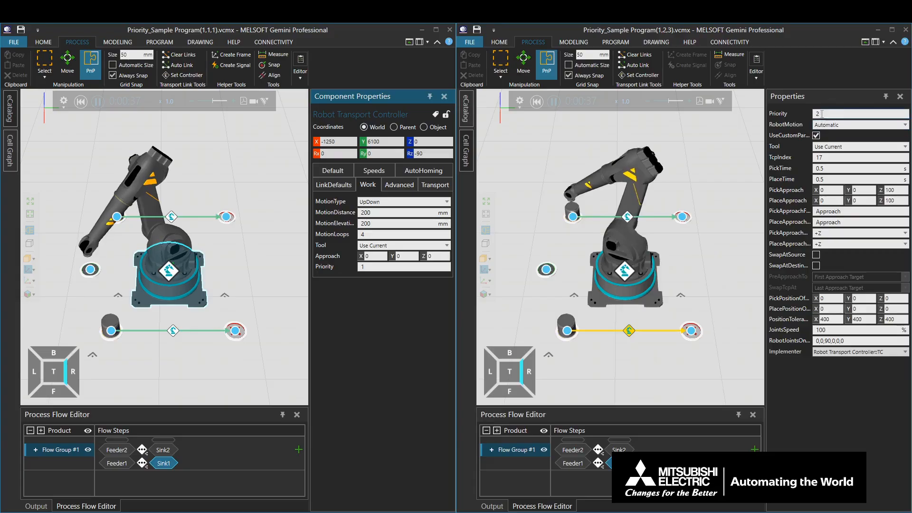
key(Return)
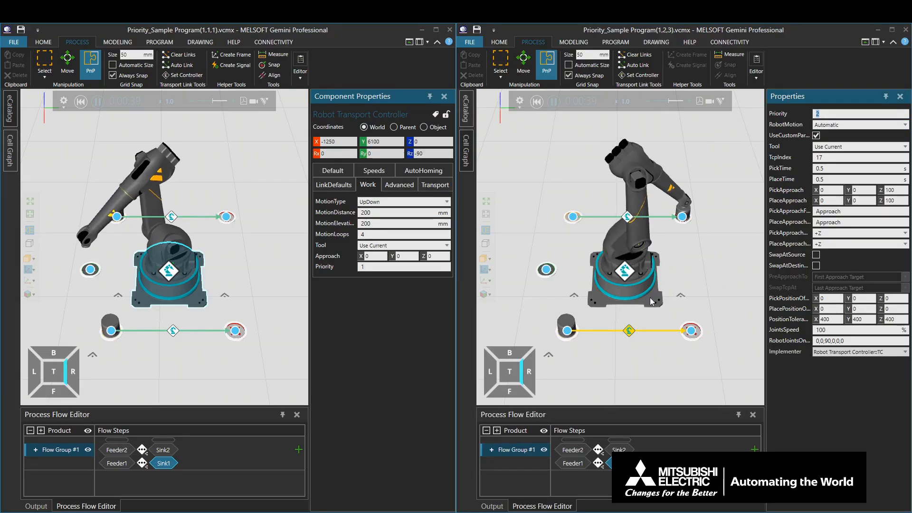
click(650, 299)
double_click(823, 266)
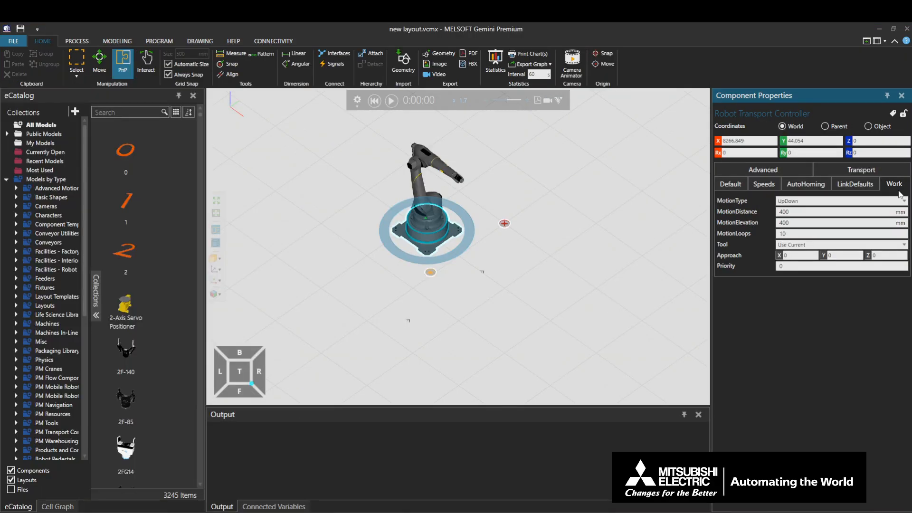
Check the Robot Transport Controller's advanced properties in the new layout and look through its behaviors in the component structure
click(763, 169)
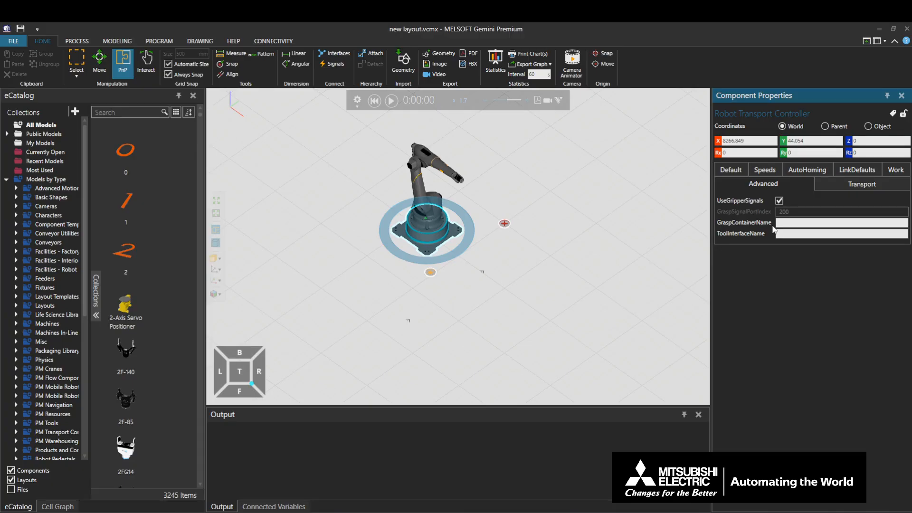
click(122, 42)
click(6, 124)
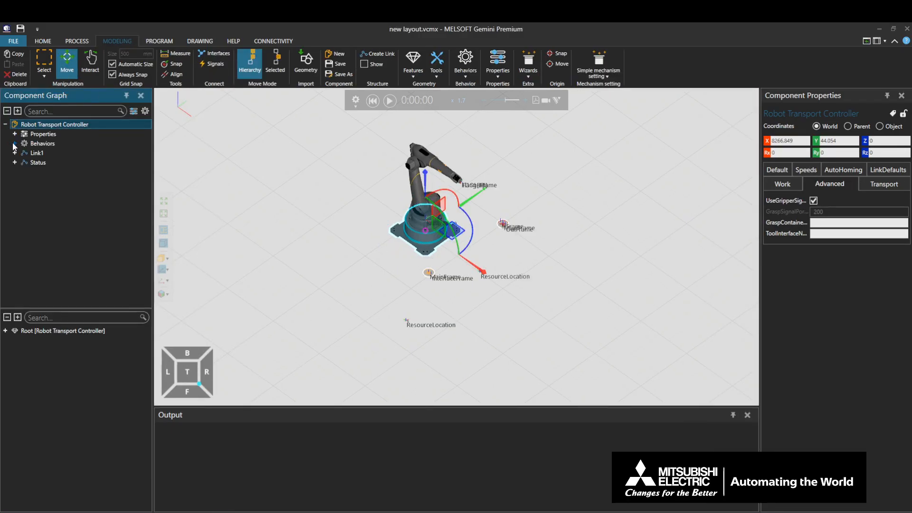
click(14, 144)
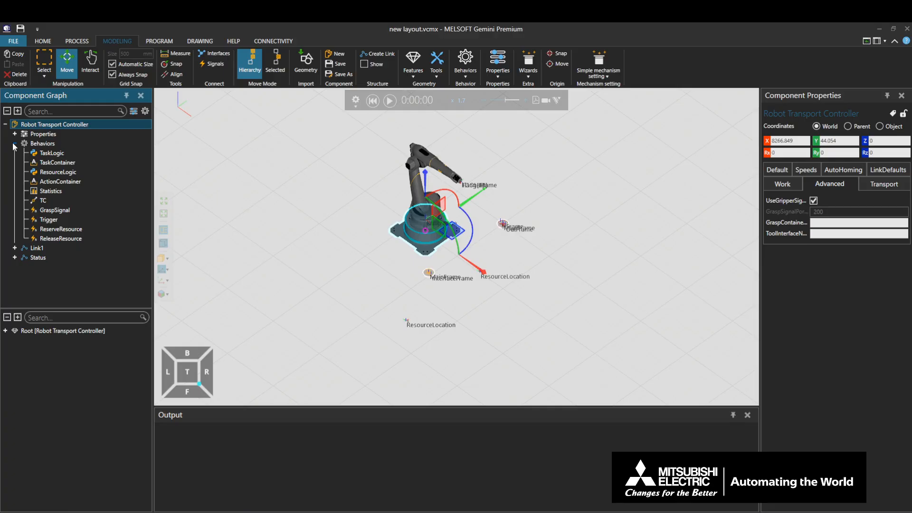
click(45, 43)
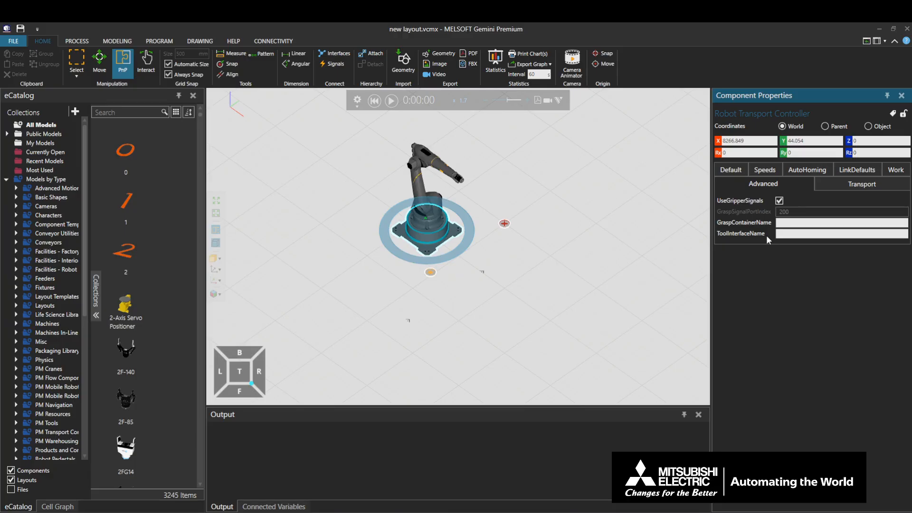
Inspect the Link1 branch and its sub-link in the Robot Transport Controller's component structure, and return to the layout
click(106, 42)
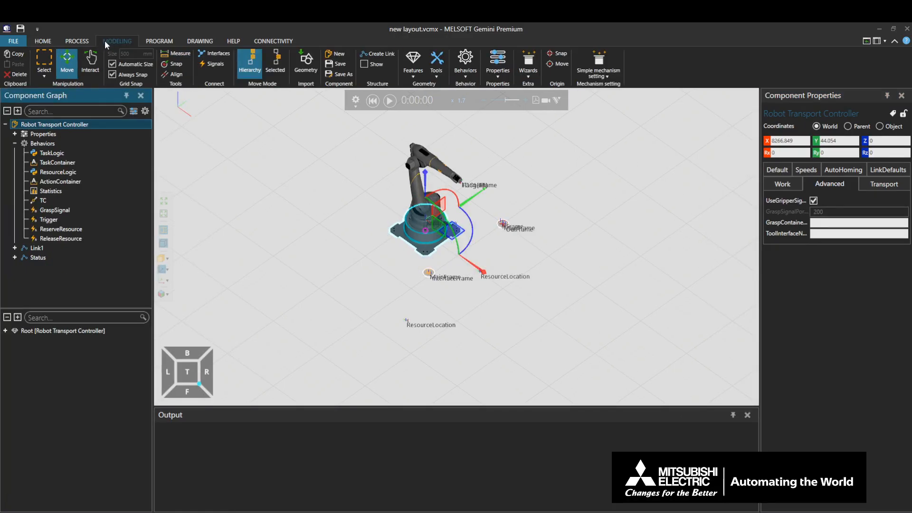
click(14, 248)
click(24, 258)
click(48, 42)
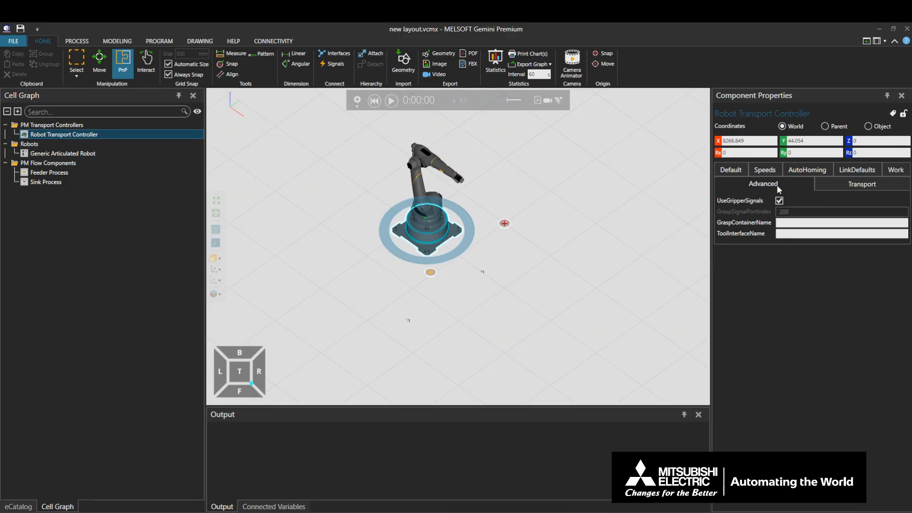
Set the Robot Transport Controller's transport Capacity to 2
click(886, 189)
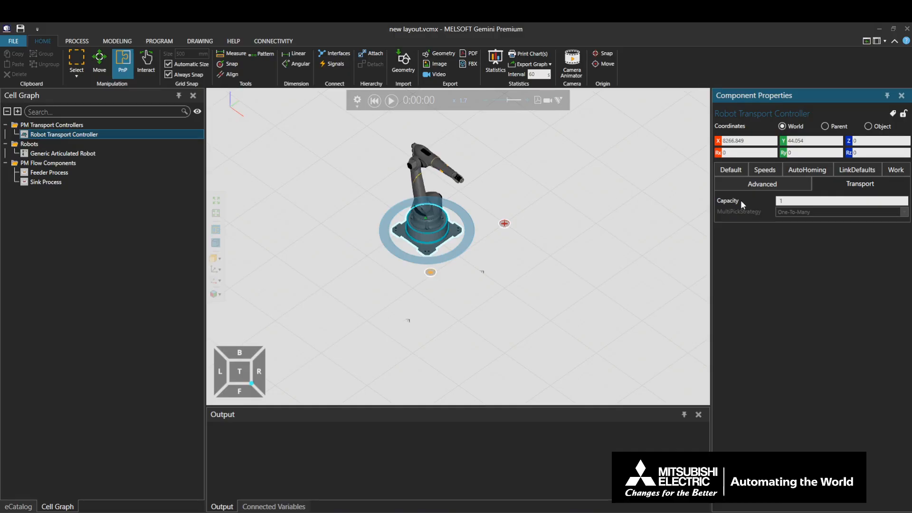
click(797, 202)
key(BackSpace)
text(2)
key(Return)
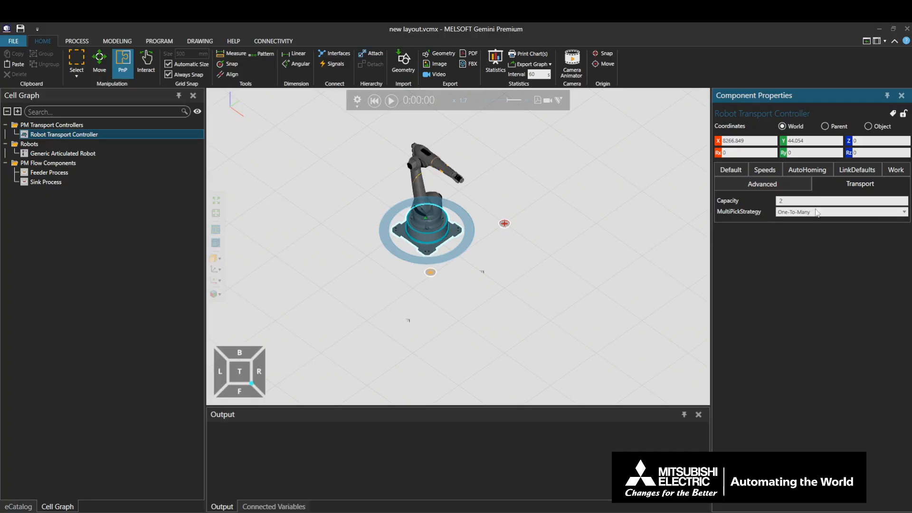
Try the controller's MultiPickStrategy as One-To-One, One-To-Many and Many-To-One, and finish with it set to Many-To-Many
click(834, 212)
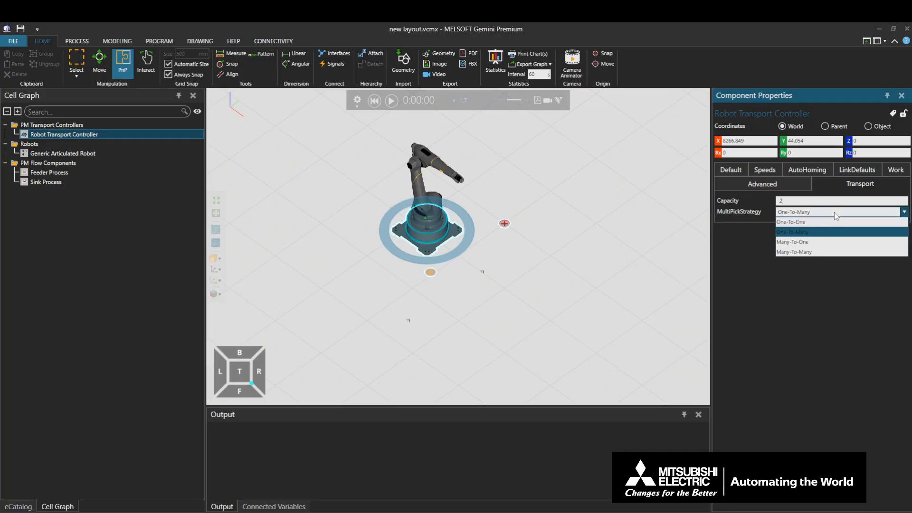
click(827, 223)
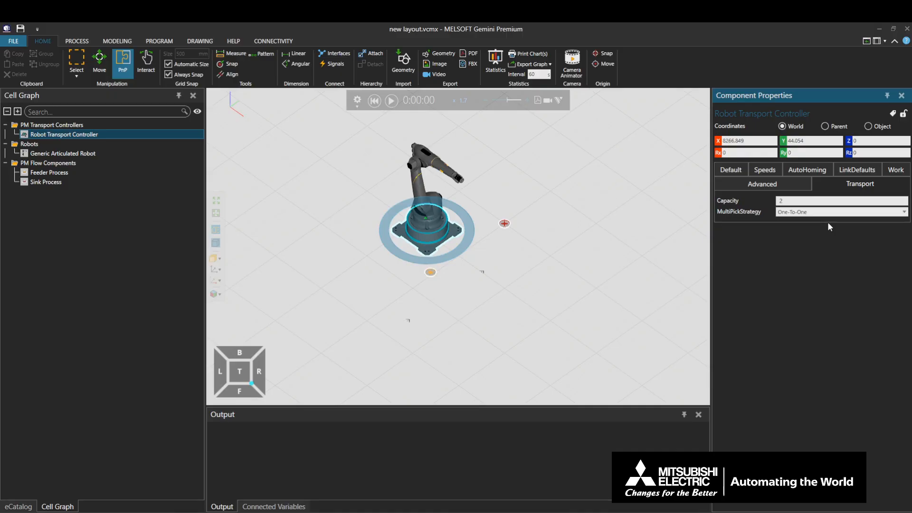
click(828, 212)
click(825, 233)
click(828, 212)
click(825, 241)
click(826, 212)
click(831, 252)
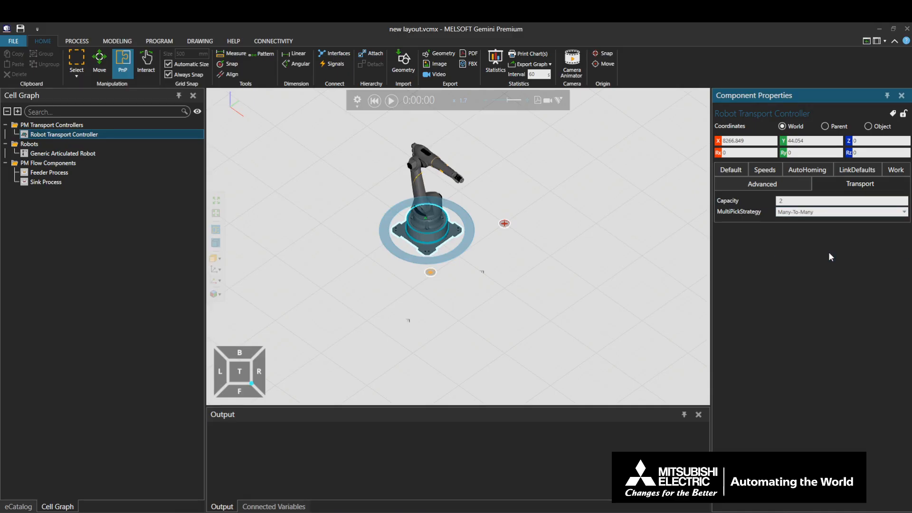